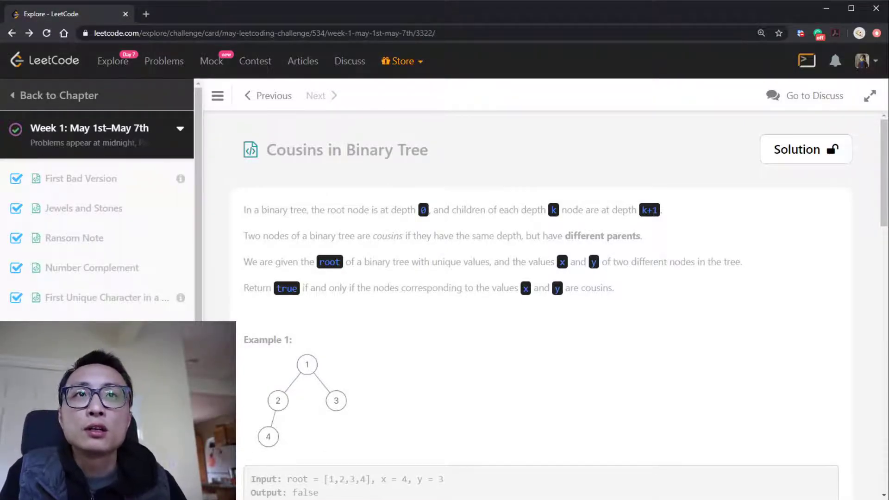
scroll(543, 291, down, 1)
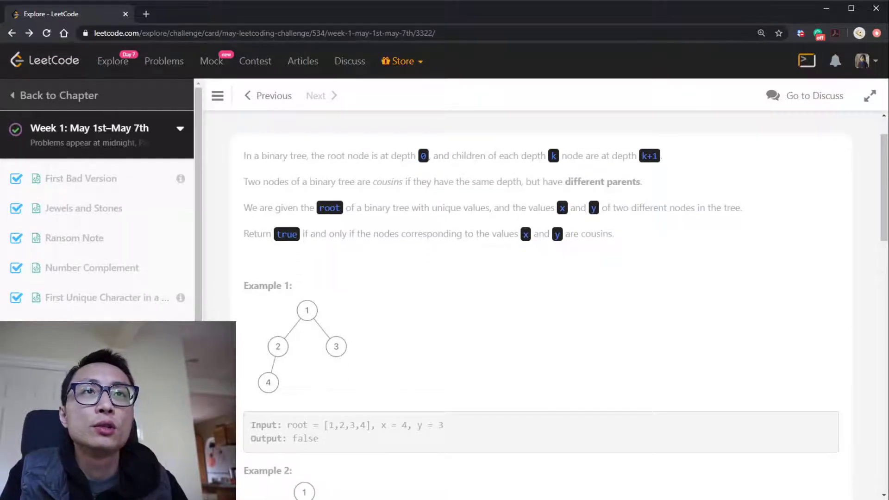
scroll(542, 292, down, 1)
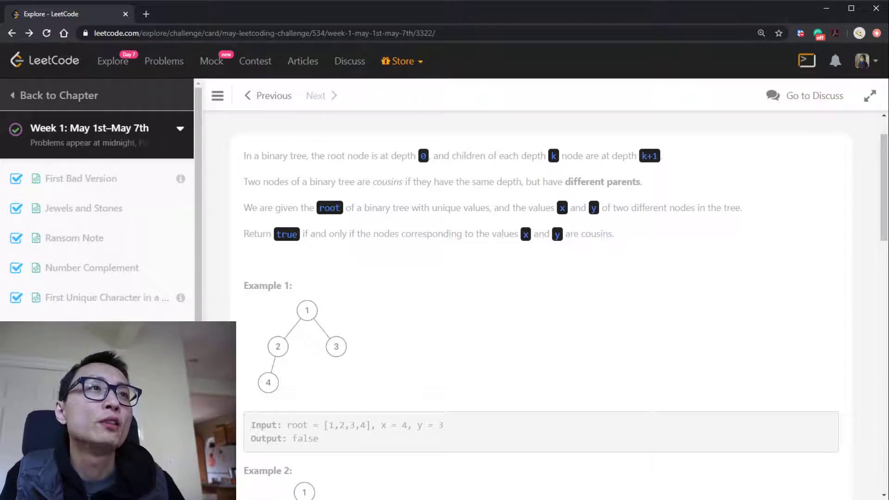
scroll(542, 293, down, 1)
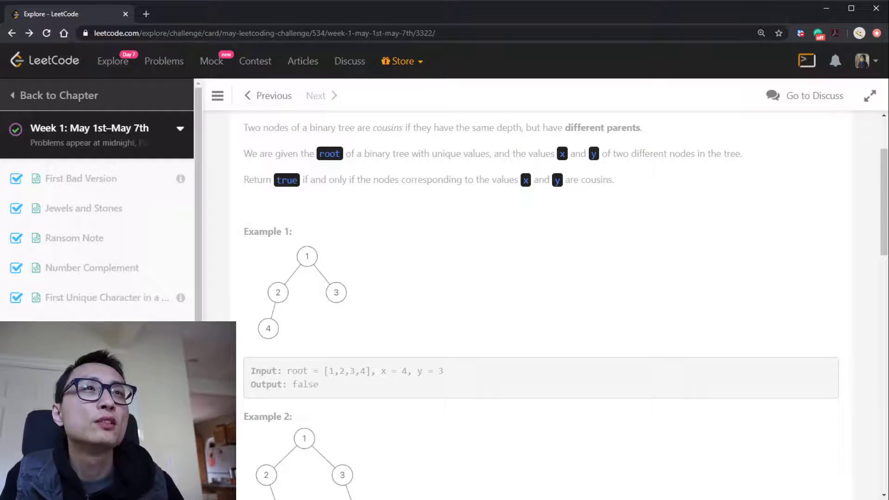
scroll(542, 306, down, 2)
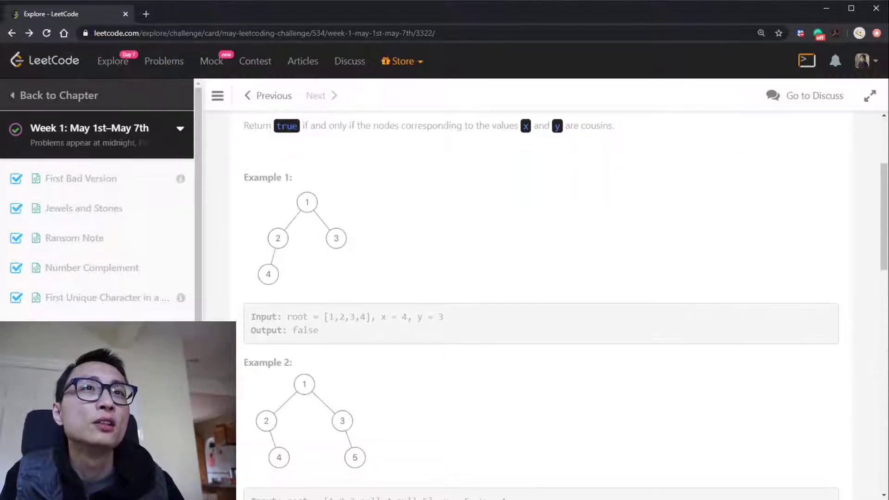
scroll(542, 307, down, 1)
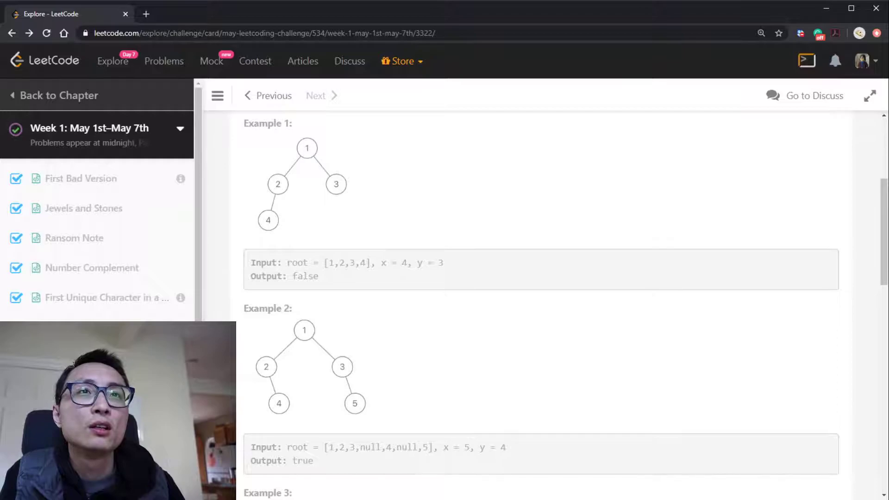
scroll(542, 306, down, 1)
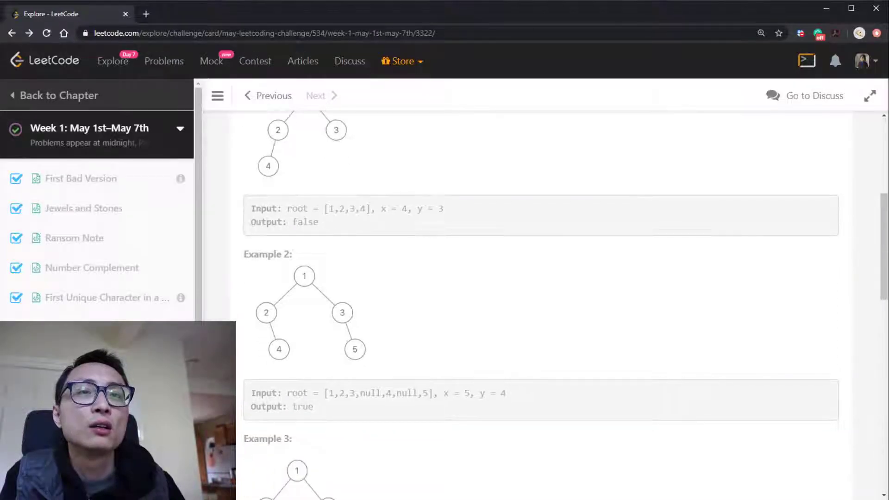
scroll(542, 306, down, 1)
scroll(542, 305, down, 1)
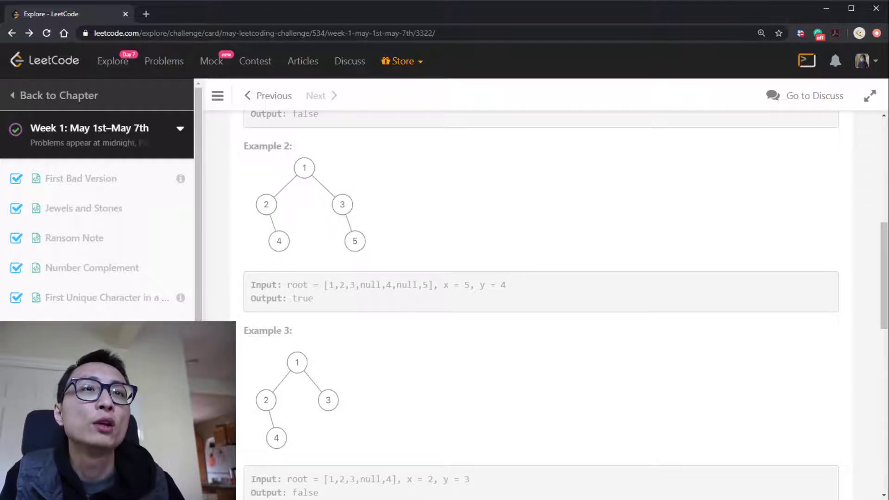
scroll(542, 307, down, 2)
scroll(542, 306, down, 4)
scroll(542, 306, down, 2)
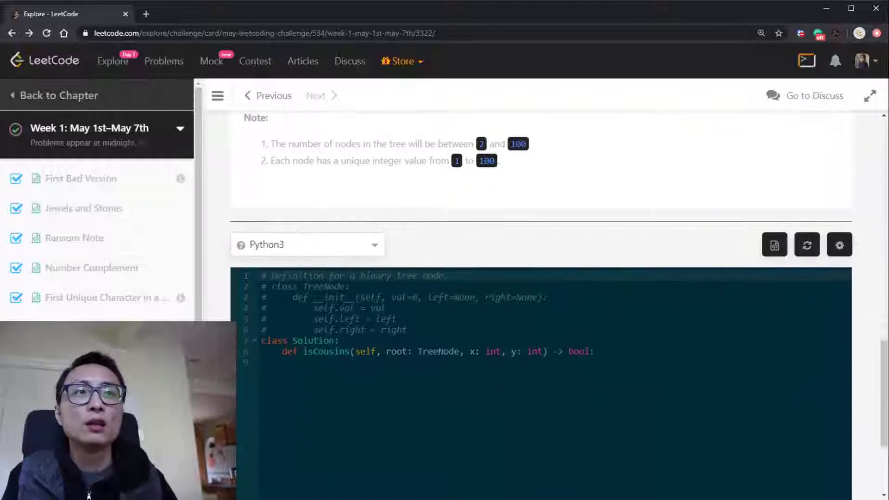
scroll(542, 306, down, 1)
click(303, 253)
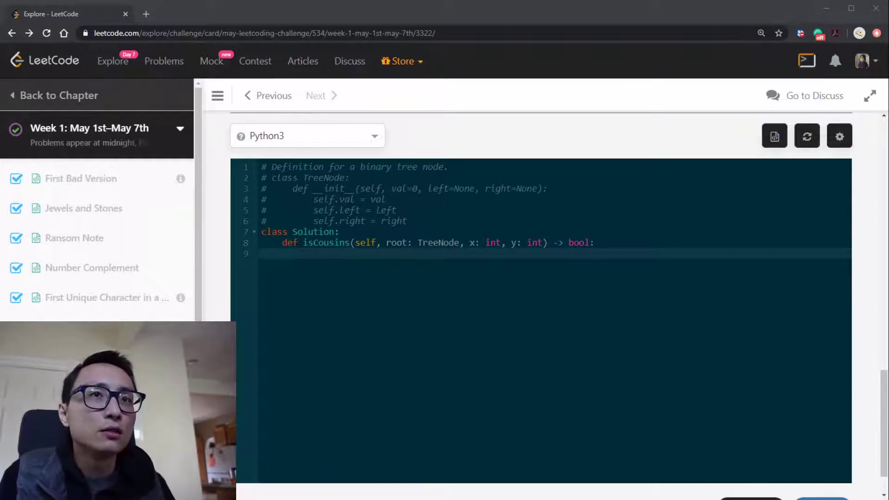
Write queue = collections.deque([root]), a while queue: loop, and parent = dict() inside it.
click(411, 221)
key(Down)
key(Down)
key(Down)
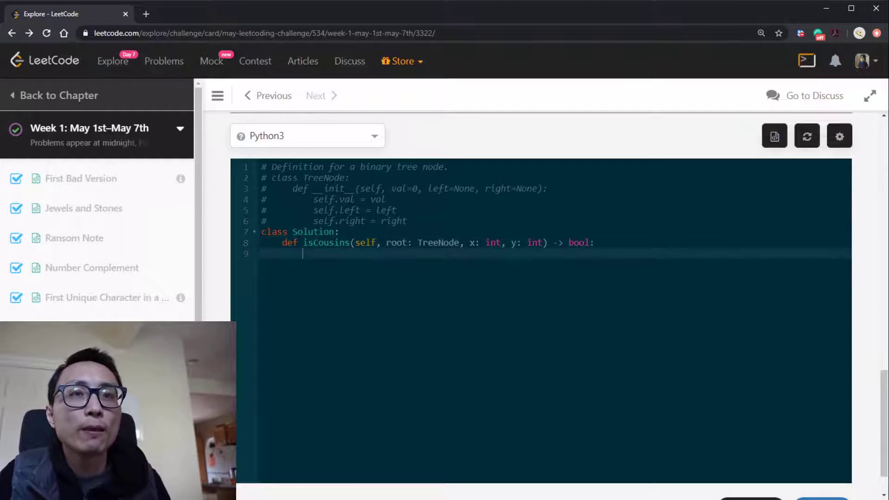
text(que)
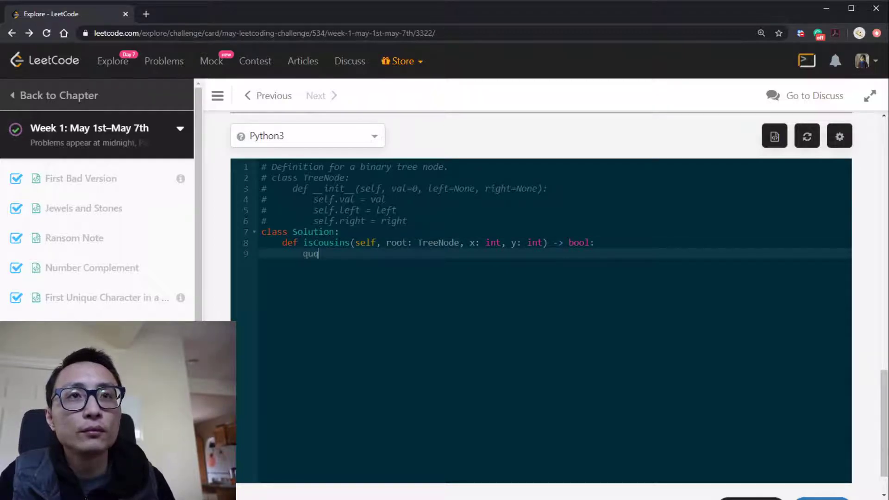
key(BackSpace)
text(eue)
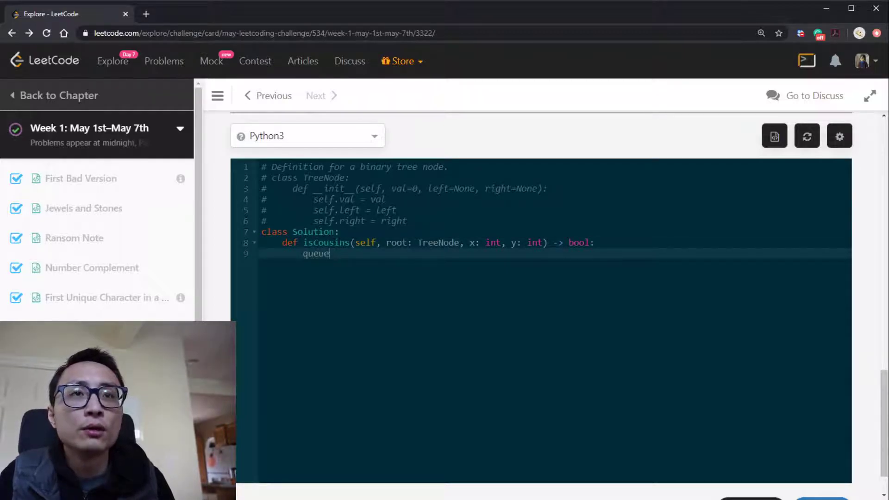
text( = collec)
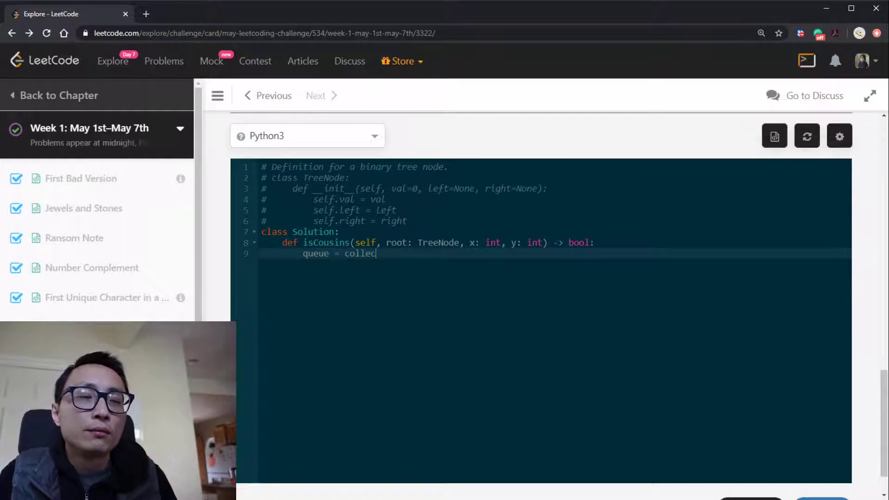
text(tions.deque([)
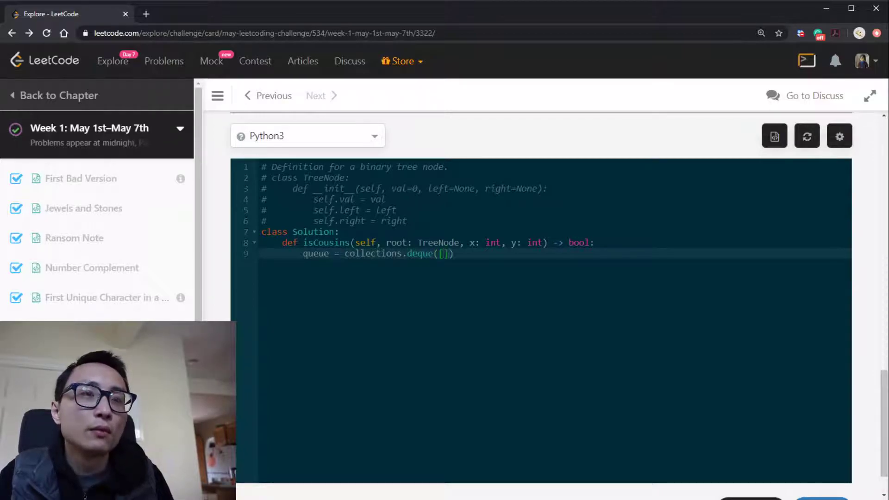
text(root]))
key(Return)
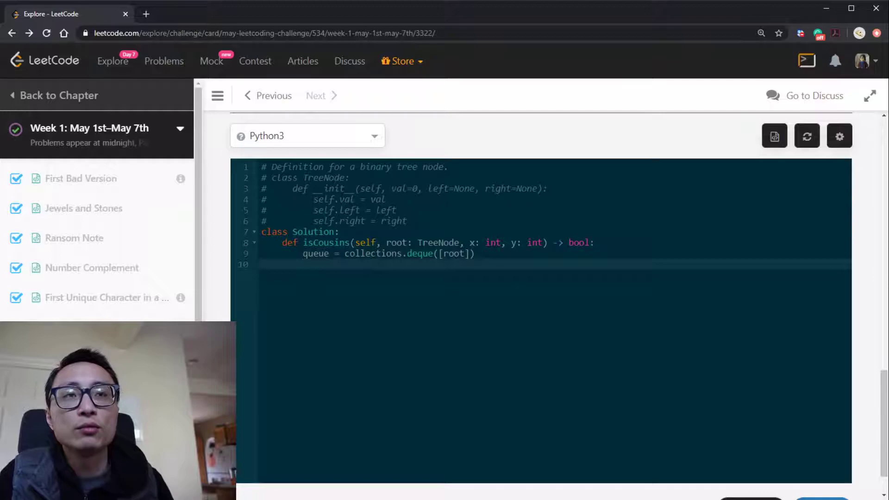
text(while q)
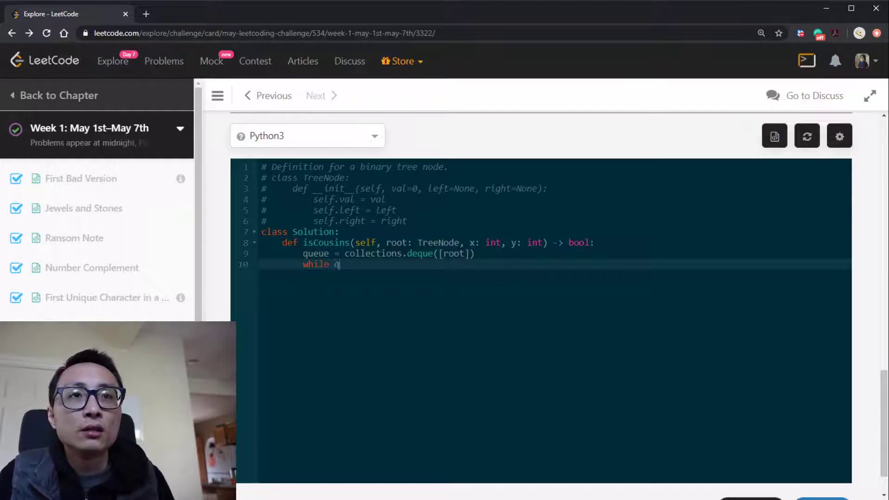
text(ueue:)
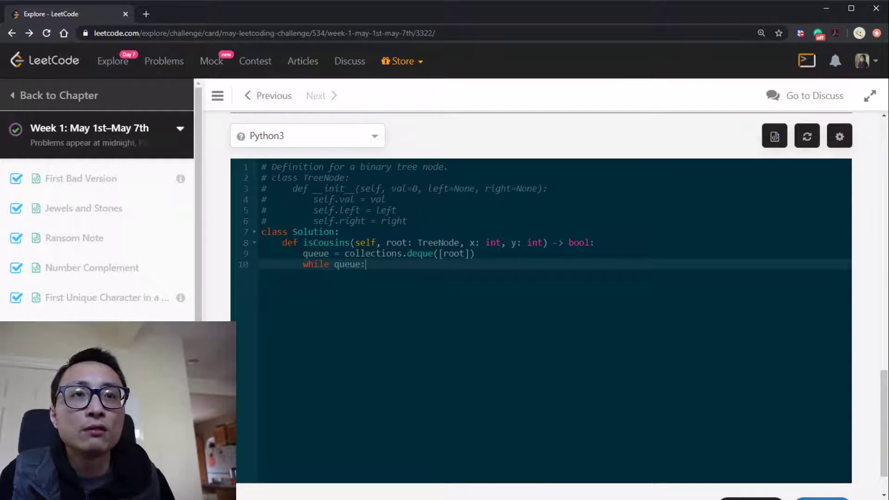
key(Return)
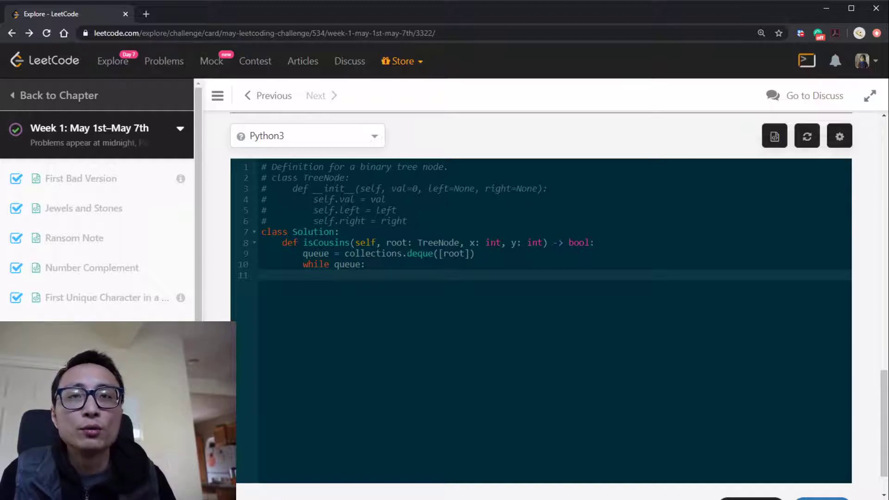
text(parent)
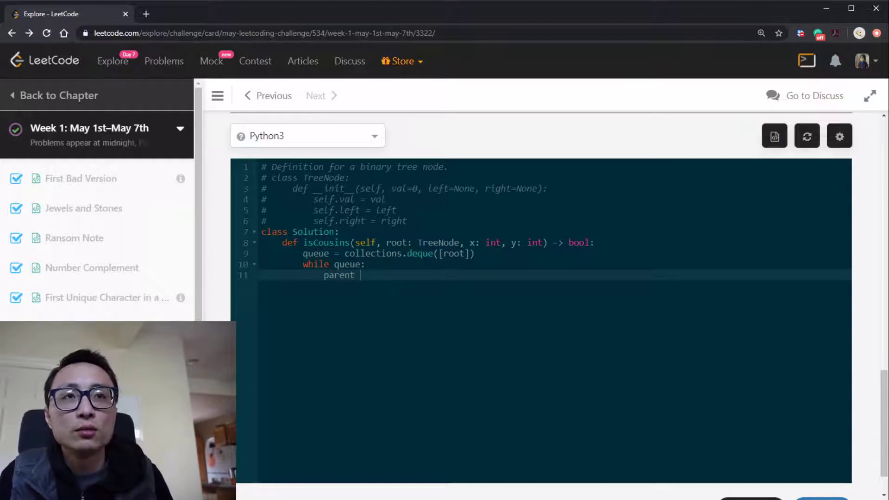
text( = dict())
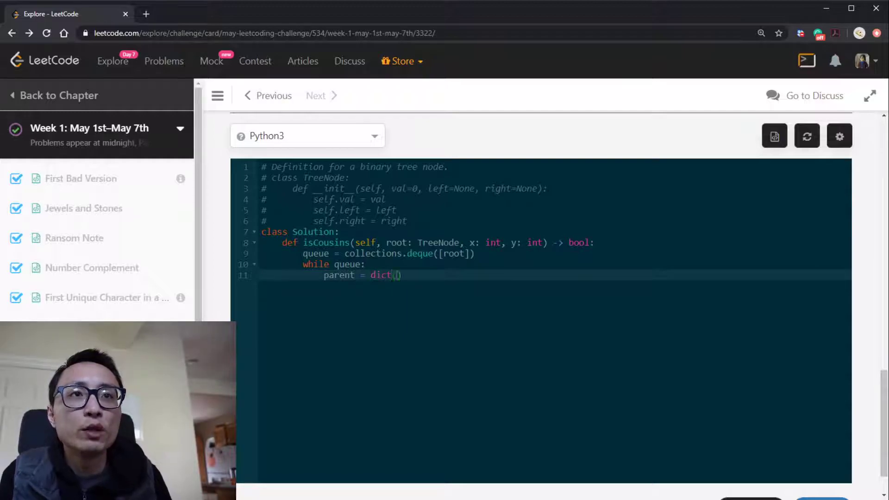
key(Return)
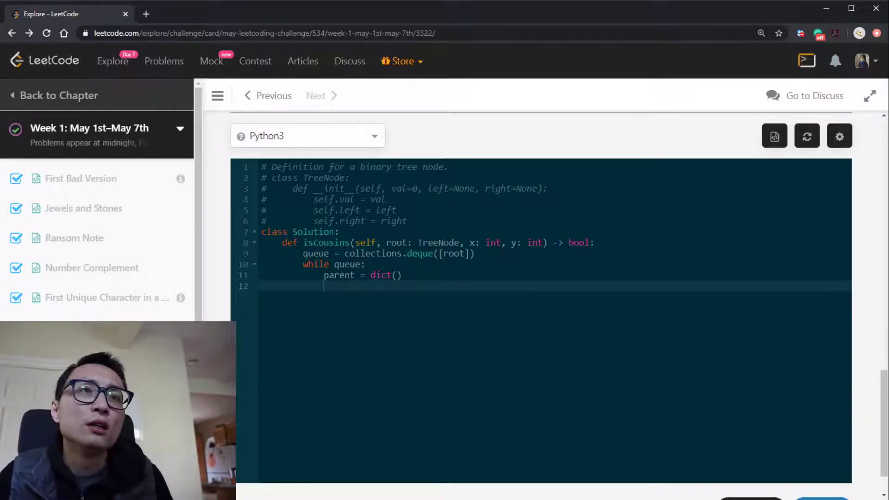
scroll(542, 306, up, 3)
scroll(541, 305, up, 5)
scroll(542, 305, up, 3)
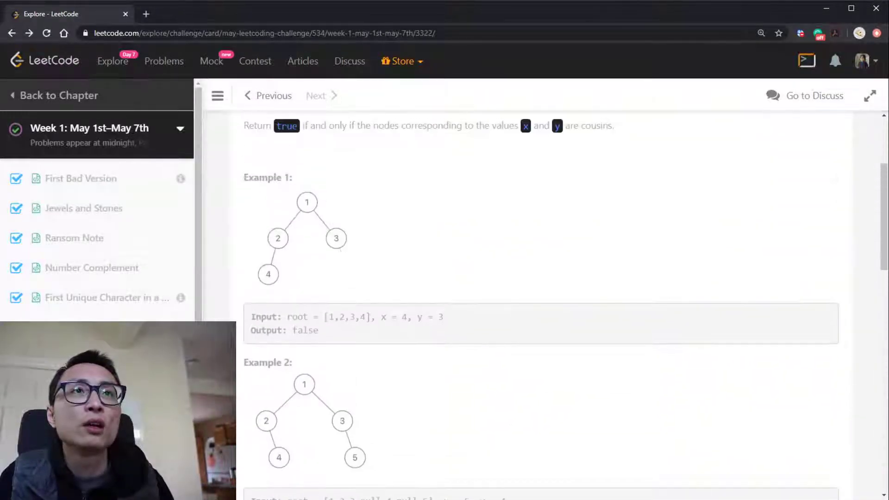
scroll(542, 306, up, 2)
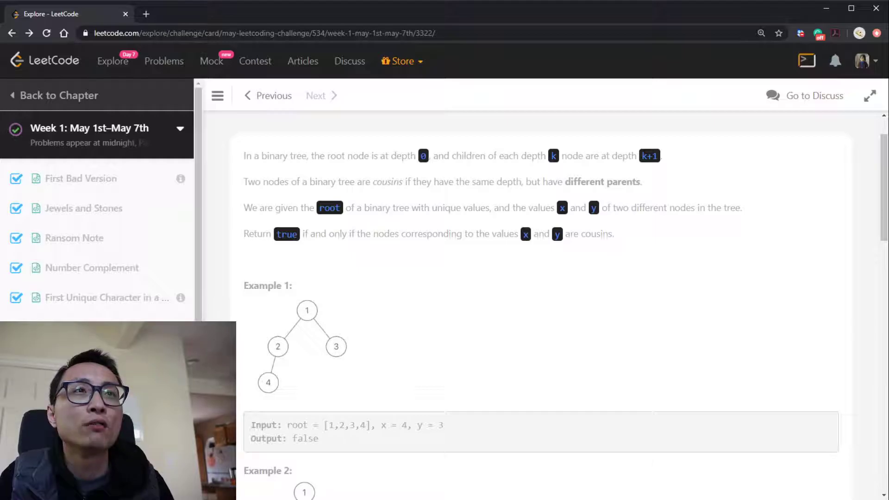
scroll(542, 306, down, 4)
scroll(542, 306, down, 5)
scroll(542, 306, down, 2)
scroll(542, 306, up, 2)
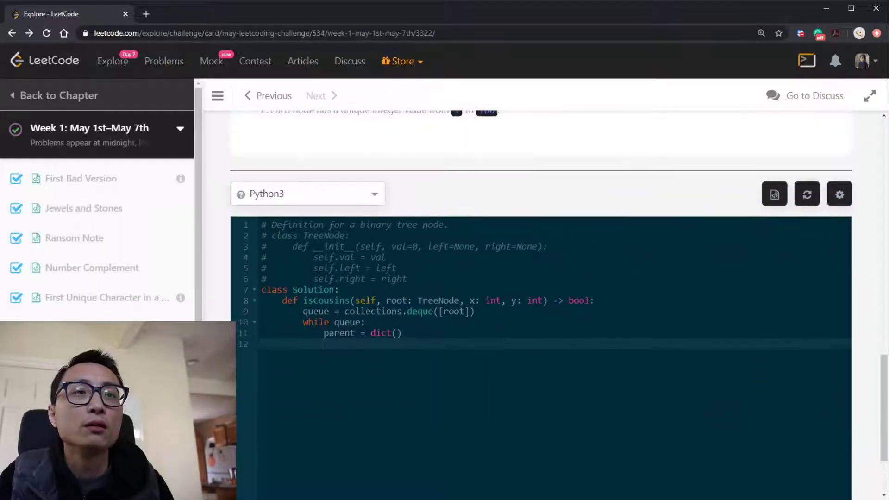
scroll(542, 306, down, 2)
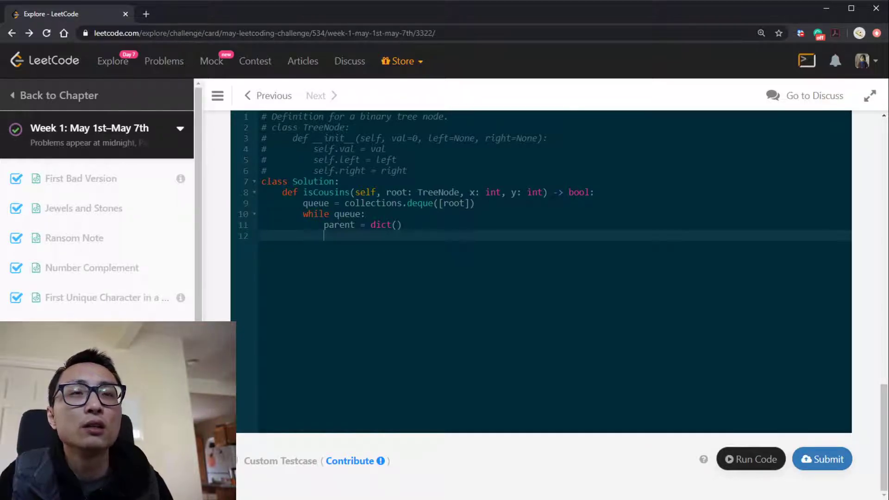
scroll(542, 307, up, 1)
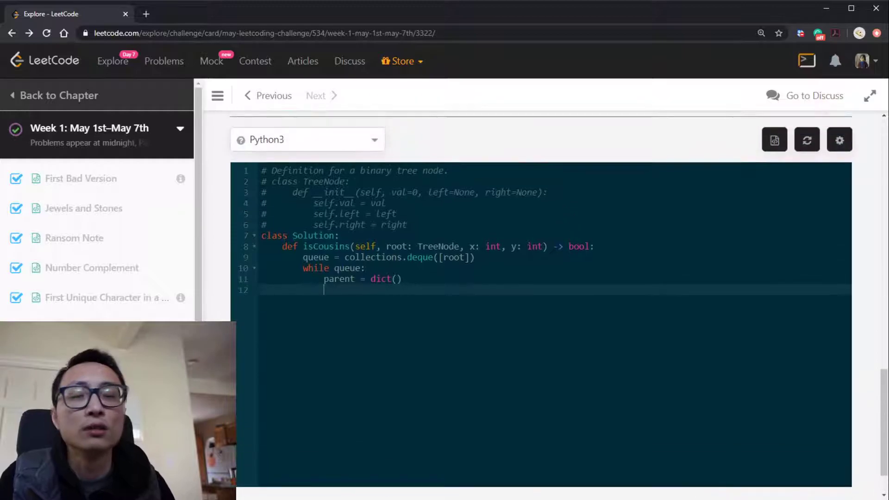
scroll(542, 306, down, 1)
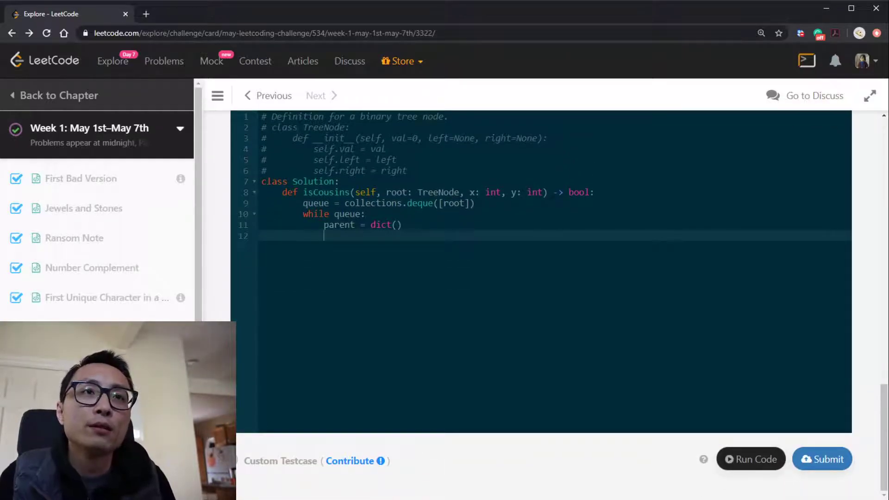
text(for )
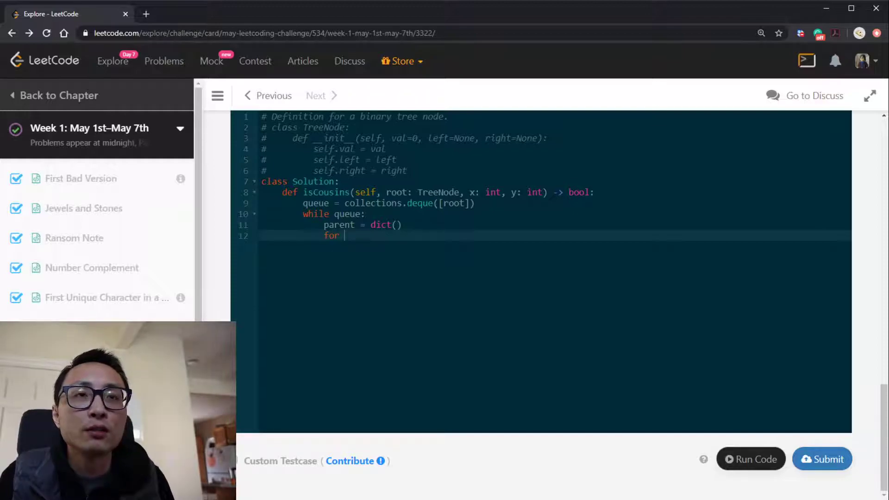
text(_ in )
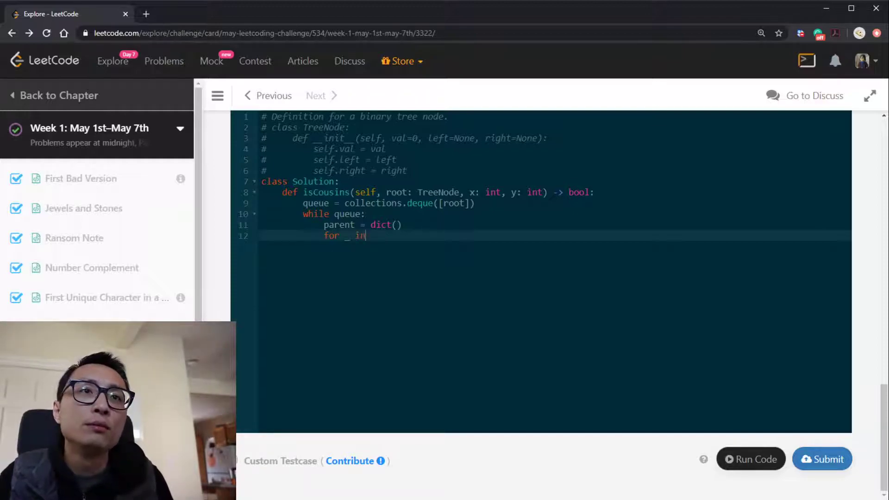
text(range(len)
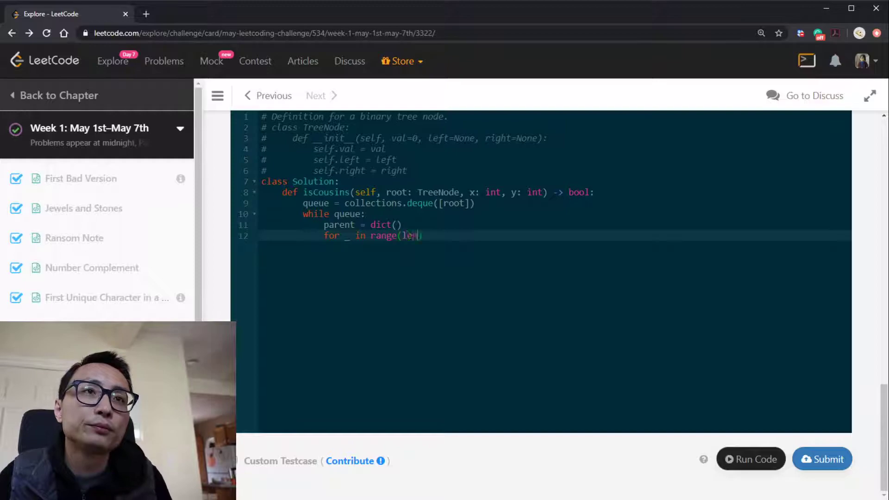
text((queue)
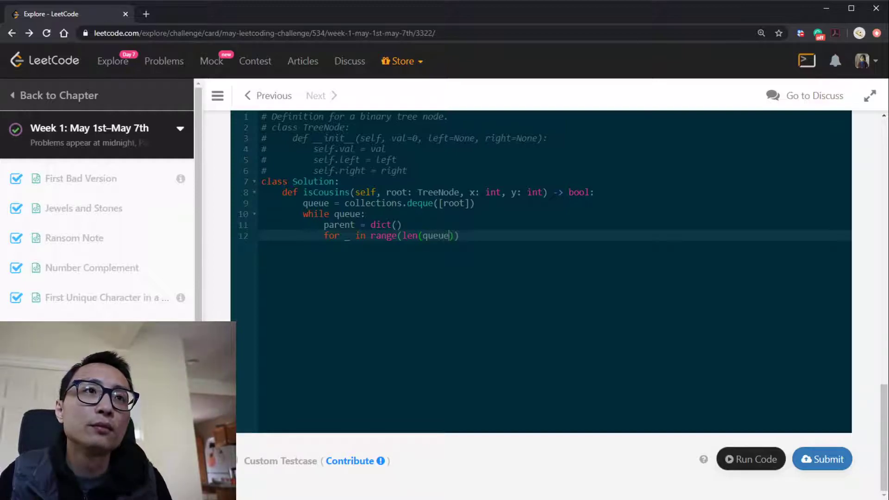
text()):)
Add for _ in range(len(queue)): with node = queue.popleft() in its body.
key(Return)
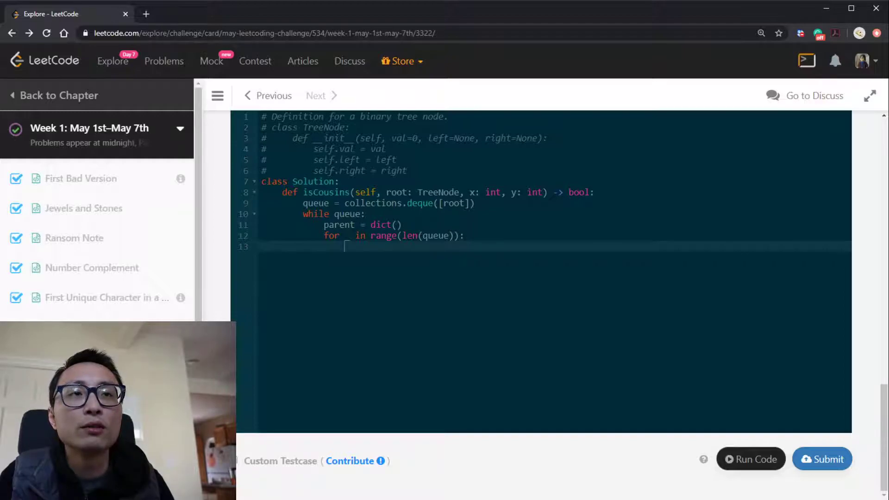
double_click(436, 236)
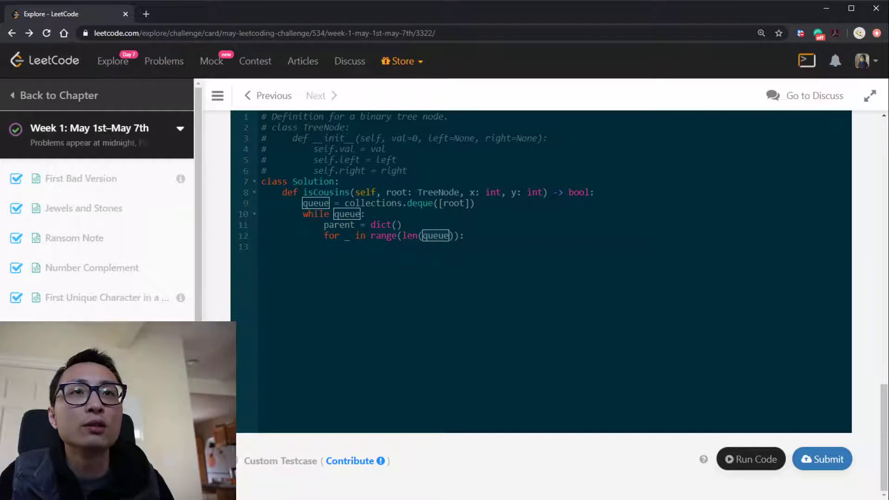
key(Down)
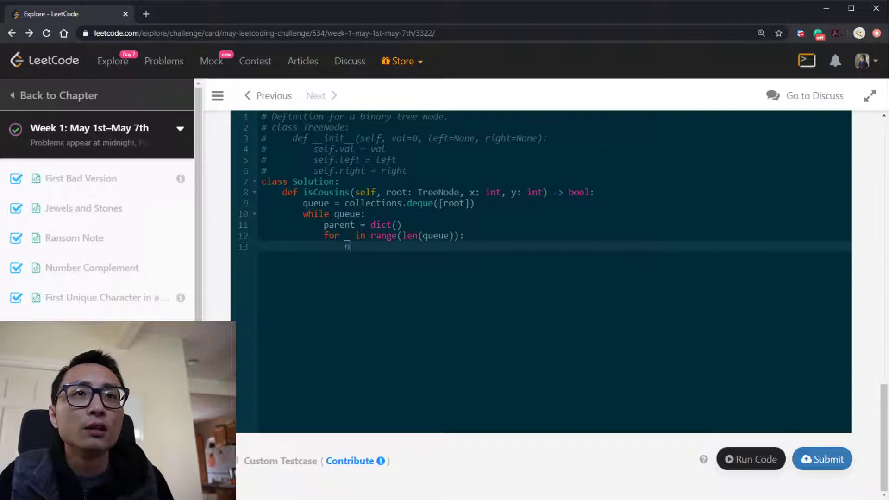
text(ode = qu)
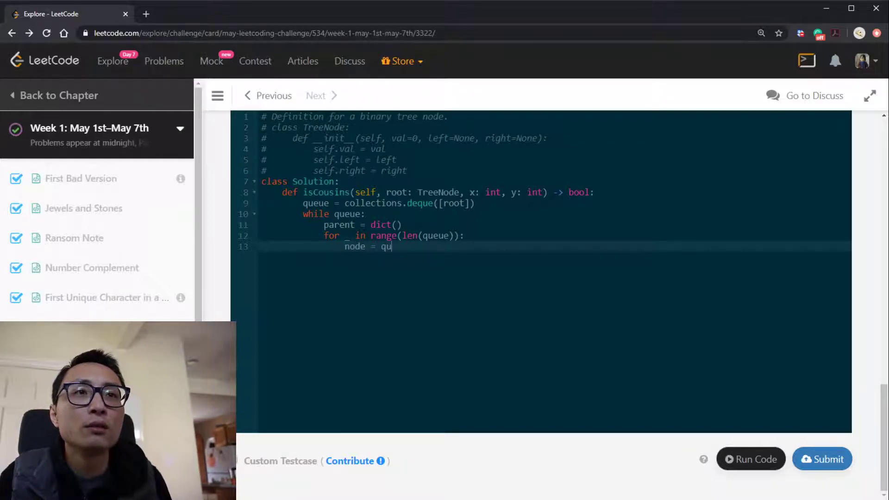
text(eue.popleft)
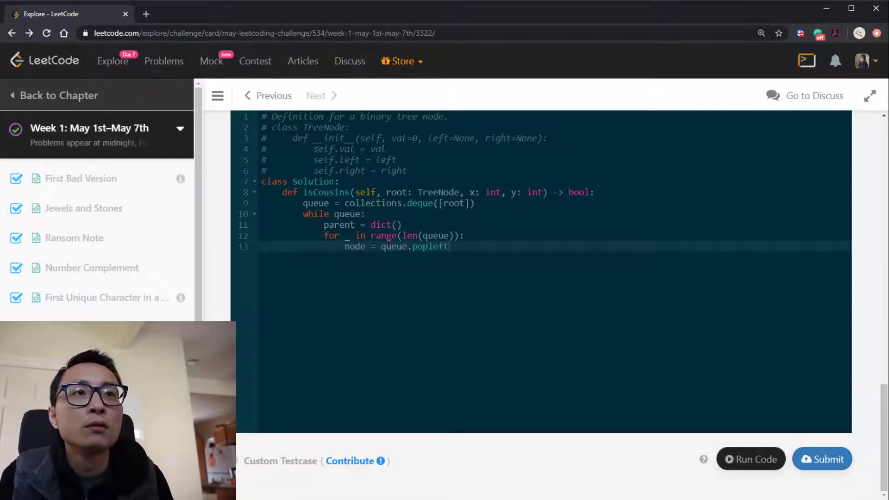
text(())
key(Return)
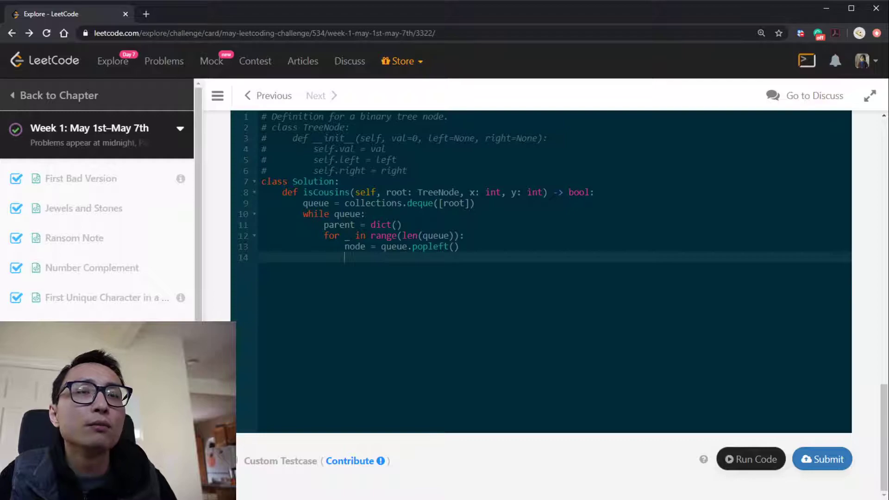
scroll(542, 278, up, 1)
scroll(542, 278, down, 1)
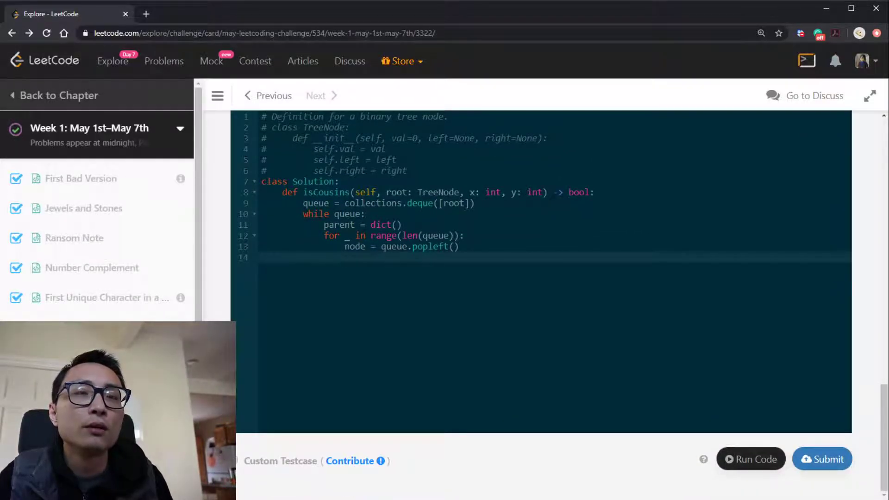
text(for child)
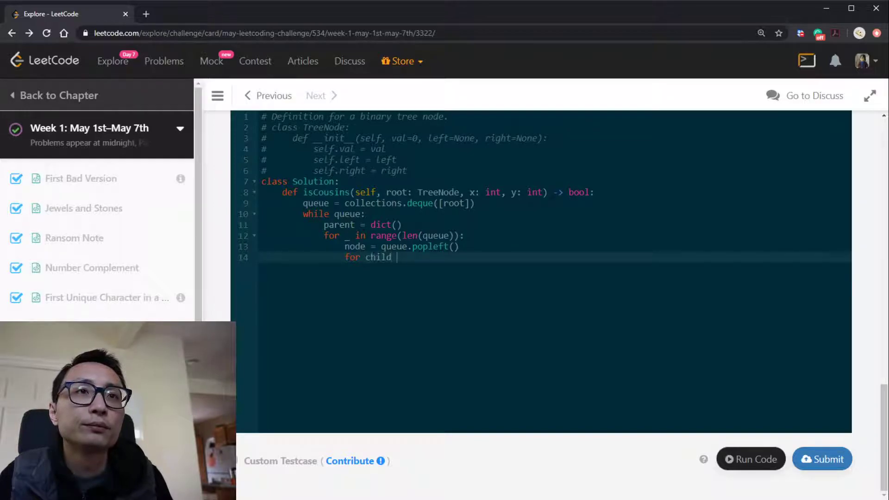
text( in [node.)
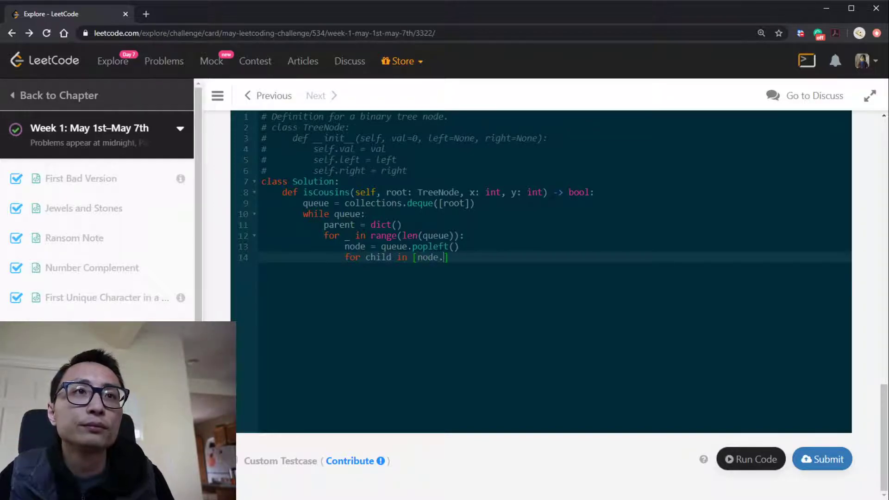
text(left, node.ri)
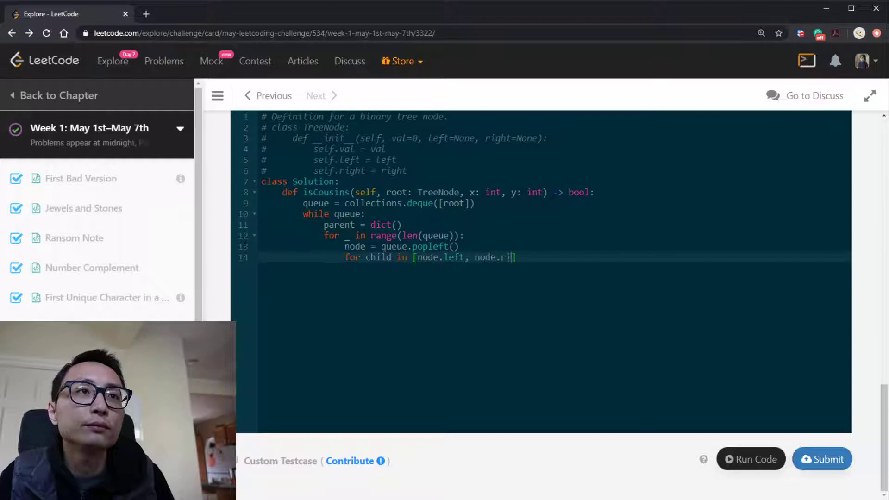
text(ght]:)
Loop over node.left and node.right, skipping missing children and appending each child to the queue.
key(Return)
text(if)
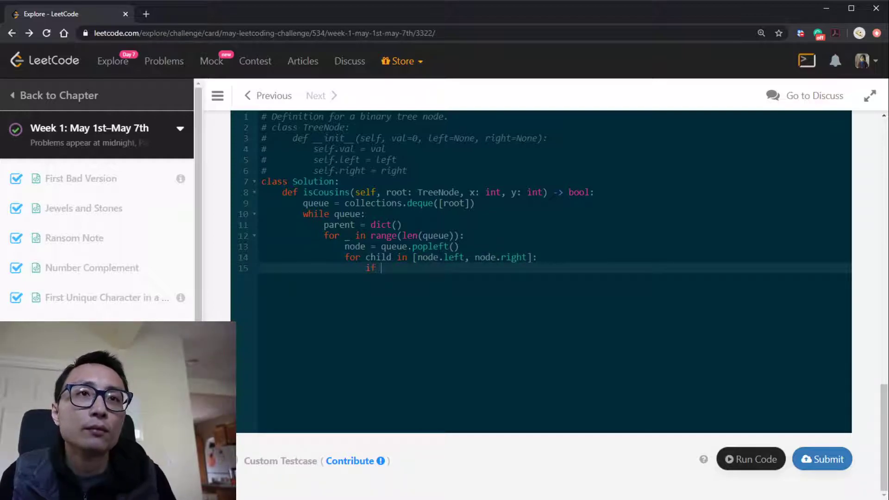
text(nod)
text(t child )
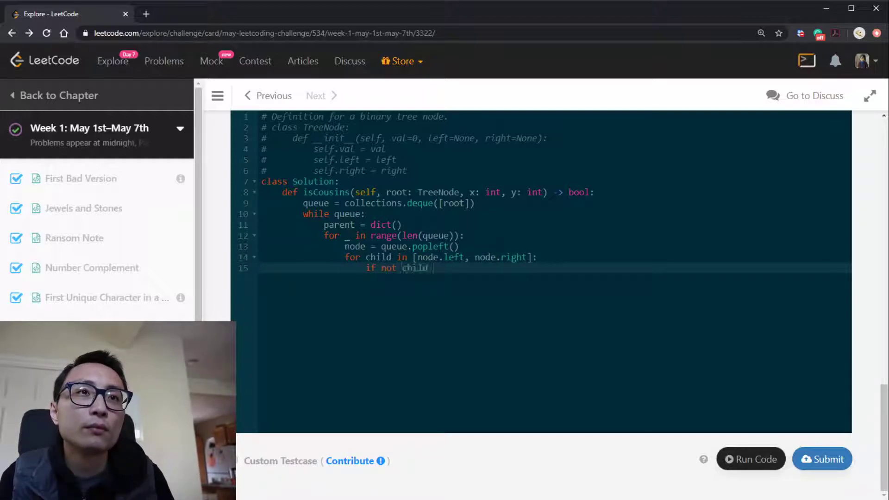
text(: continue)
key(Return)
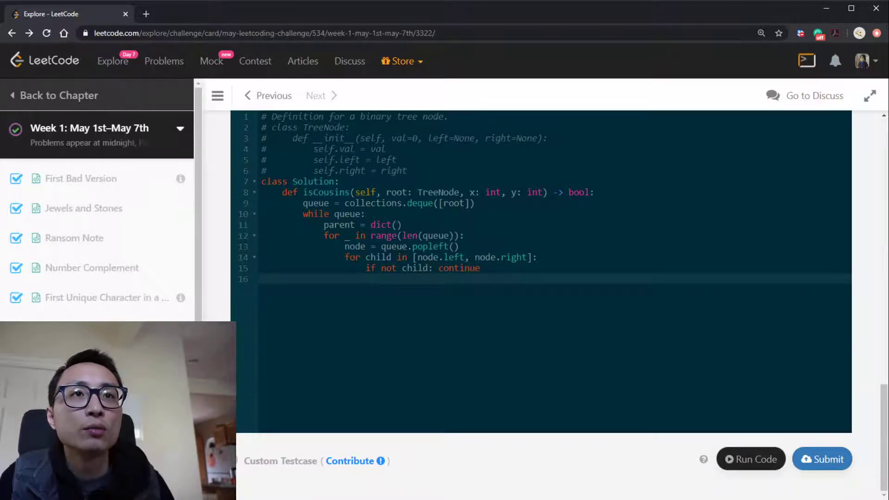
key(Up)
key(Up)
key(Up)
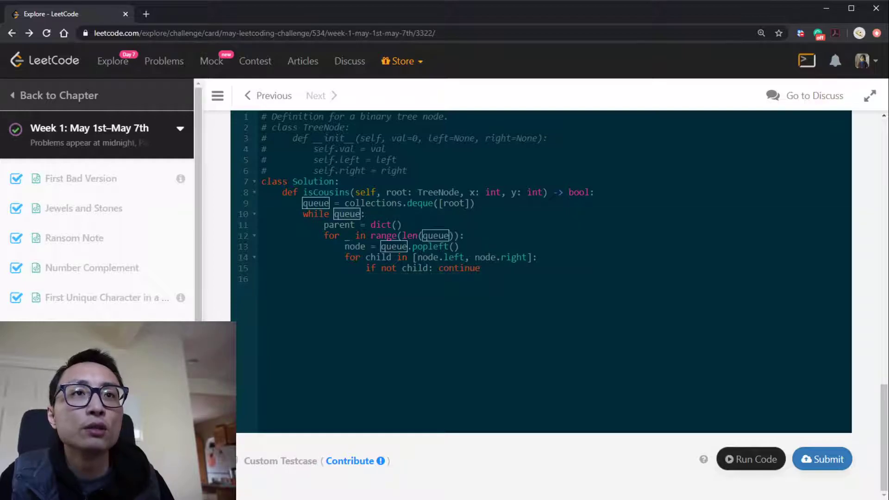
key(Down)
key(Down)
key(Down)
key(Down)
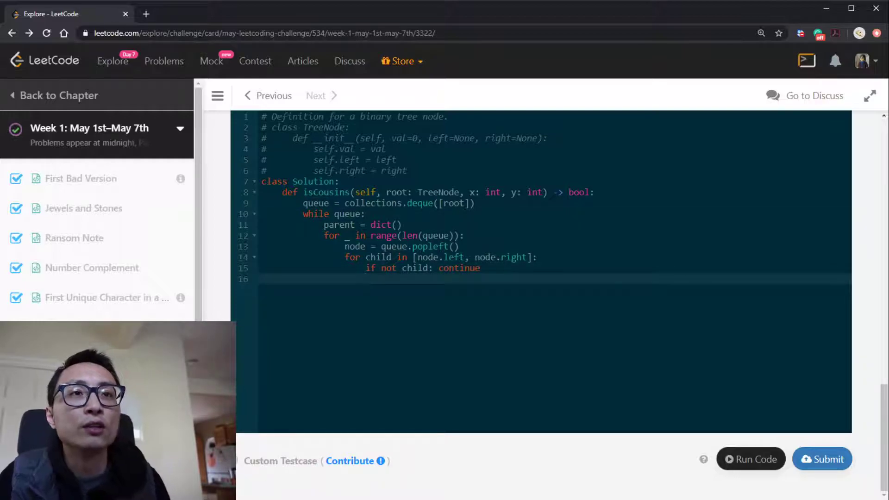
text(queue.append()
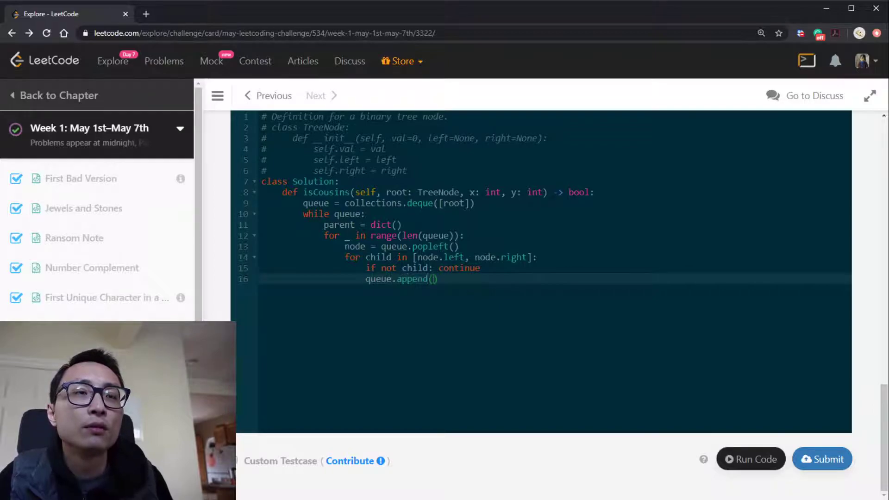
text(queue)
key(BackSpace)
key(BackSpace)
key(BackSpace)
key(BackSpace)
key(BackSpace)
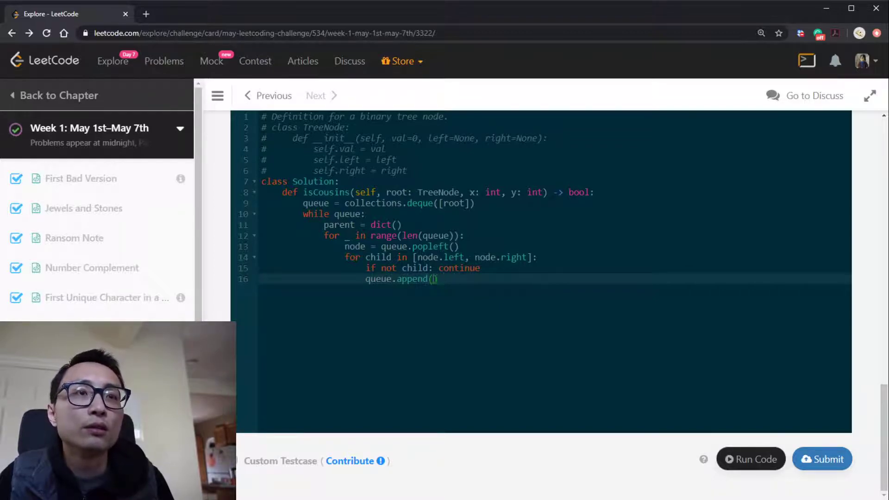
text(child))
key(Return)
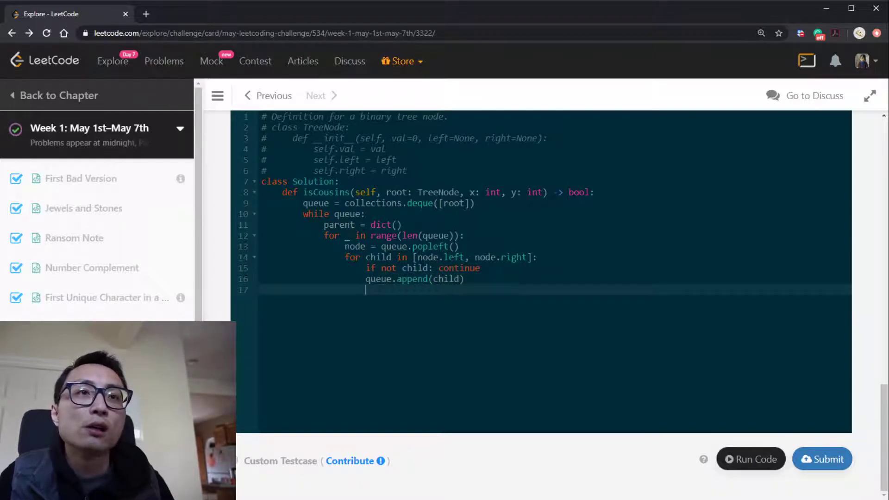
Record parent[child.val] = node for each child inside the child loop.
key(Up)
key(Up)
key(Up)
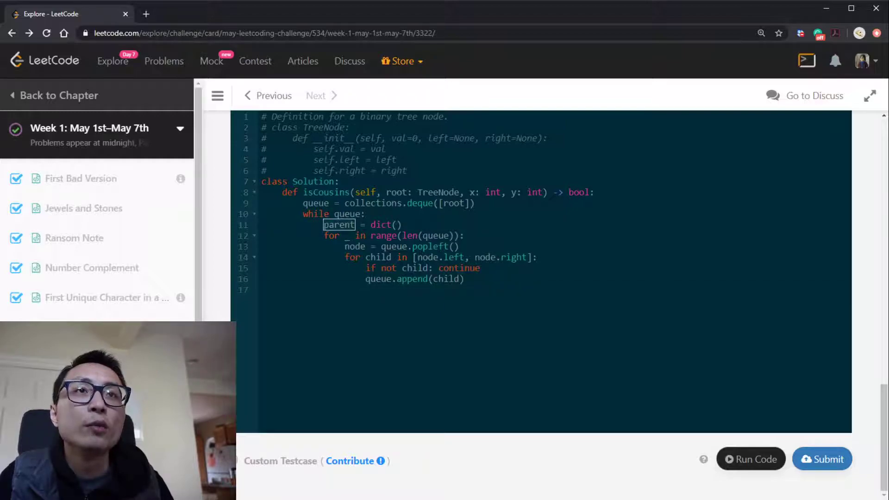
key(Down)
key(Down)
key(Down)
text(parent[)
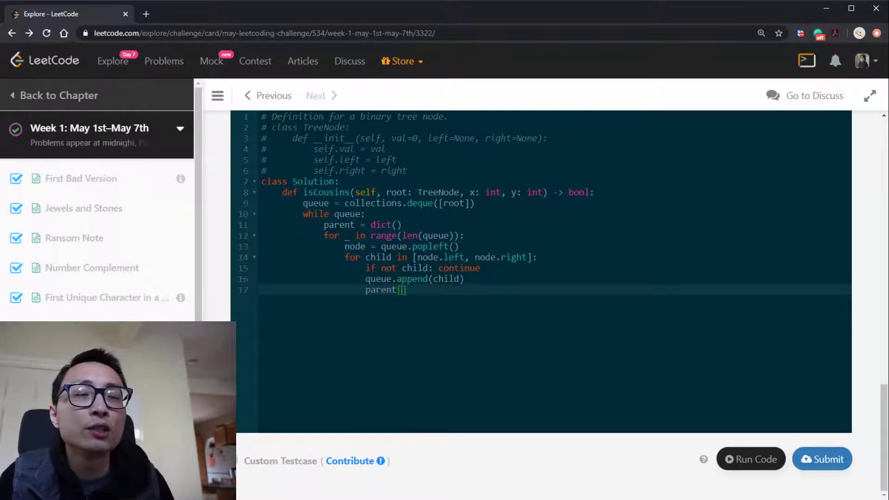
text(child.val])
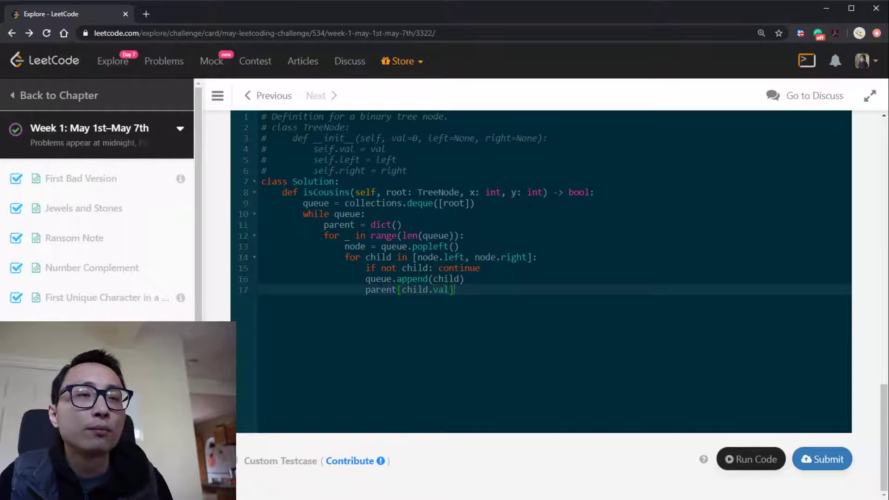
text( = node)
key(Return)
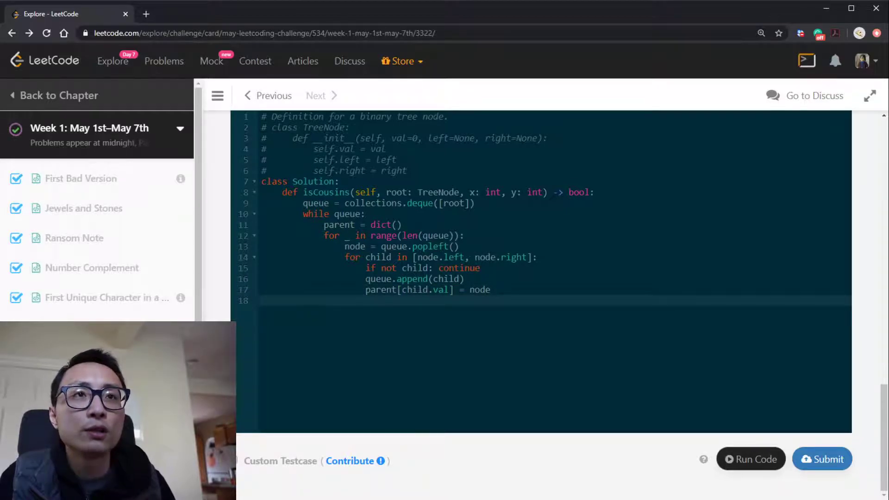
drag(345, 257, 261, 300)
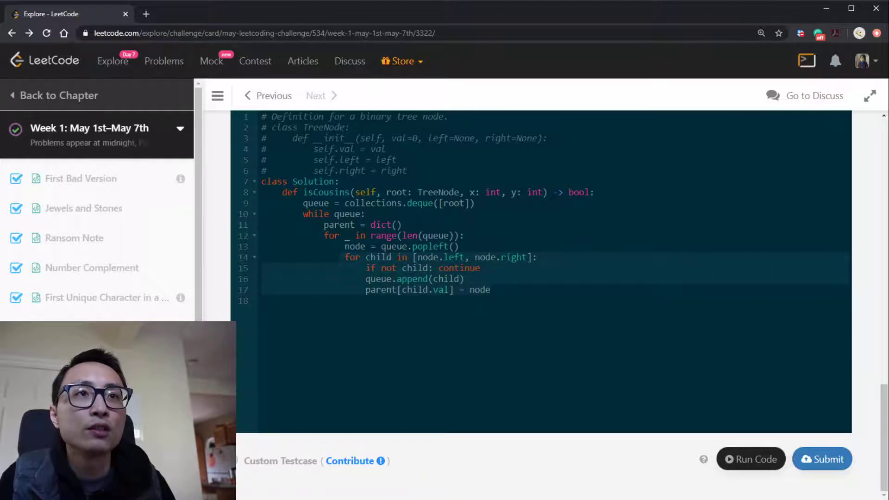
click(388, 257)
drag(264, 300, 466, 247)
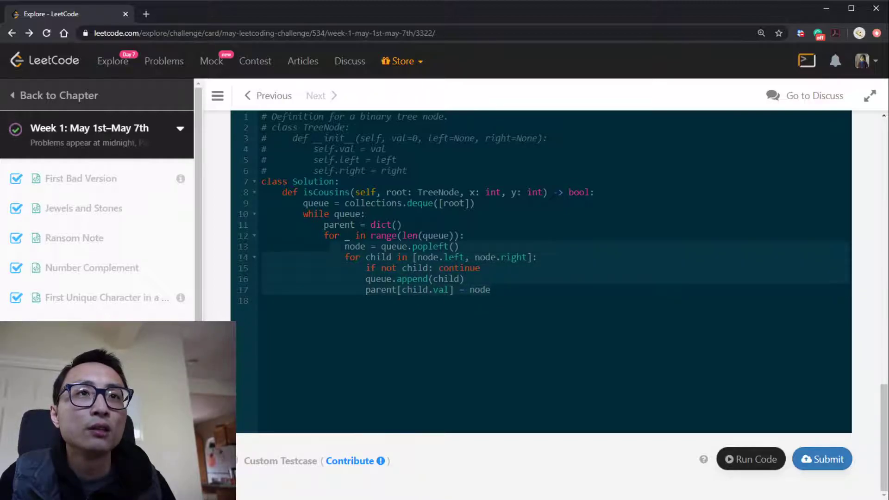
click(327, 235)
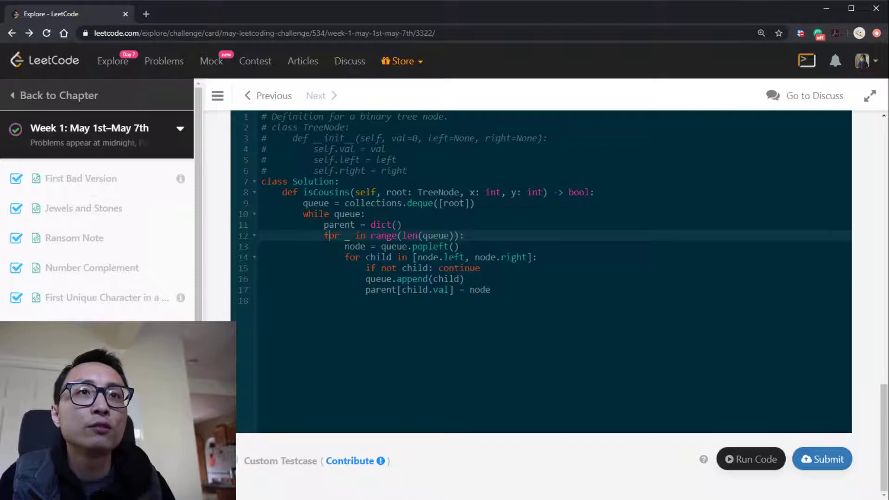
click(323, 300)
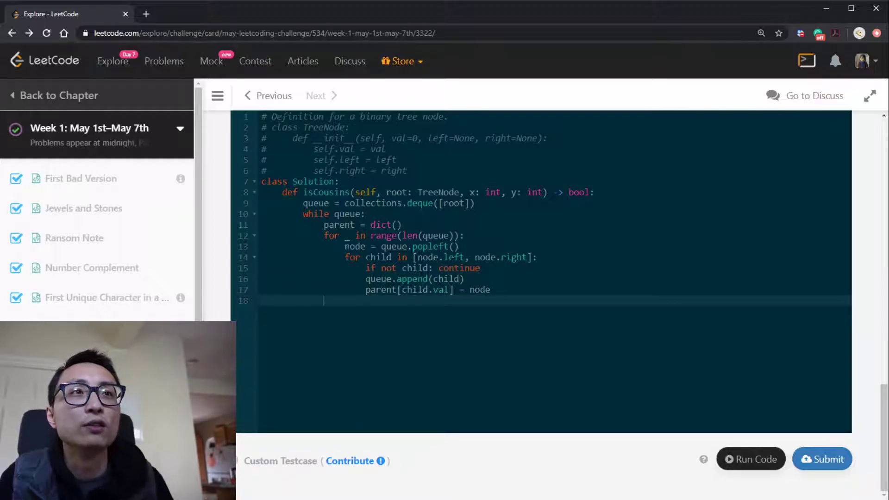
text(if )
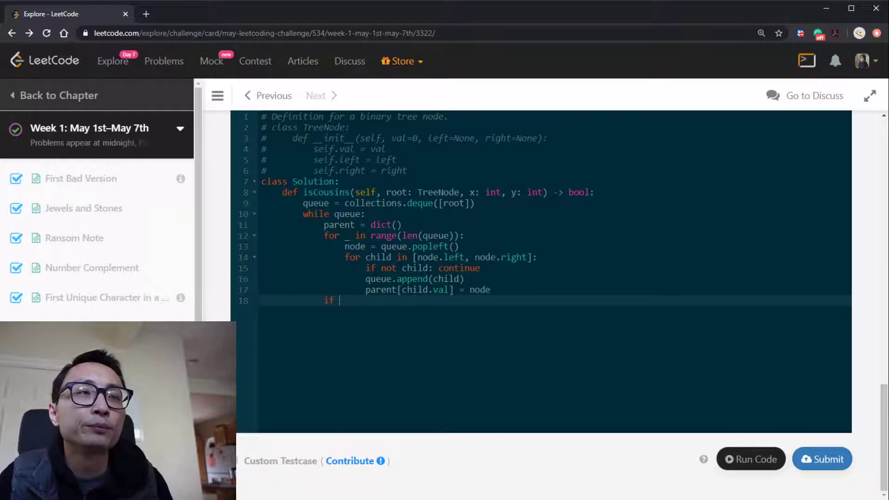
text(()
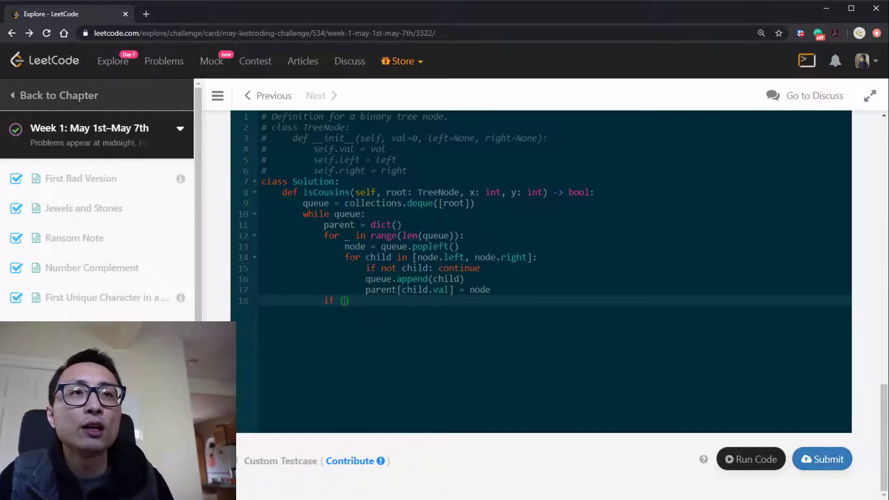
text(x in)
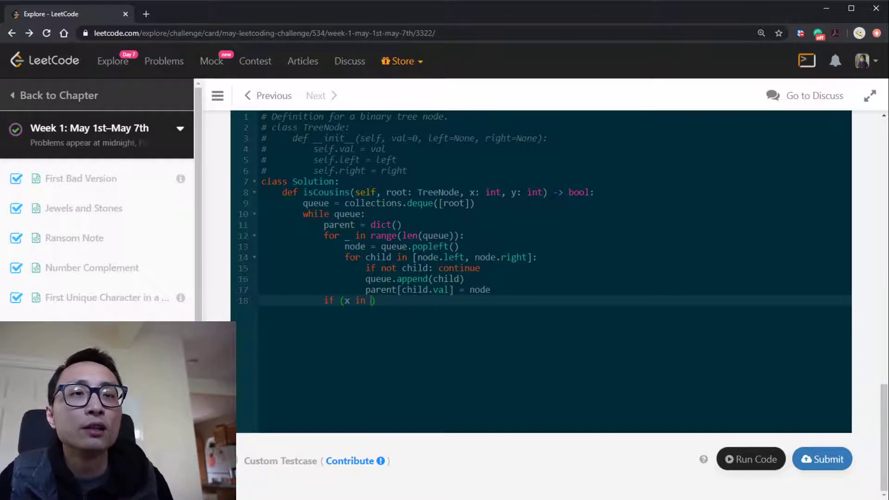
Add if (x in parent) ^ (y in parent): return False after processing each level.
key(Up)
key(Down)
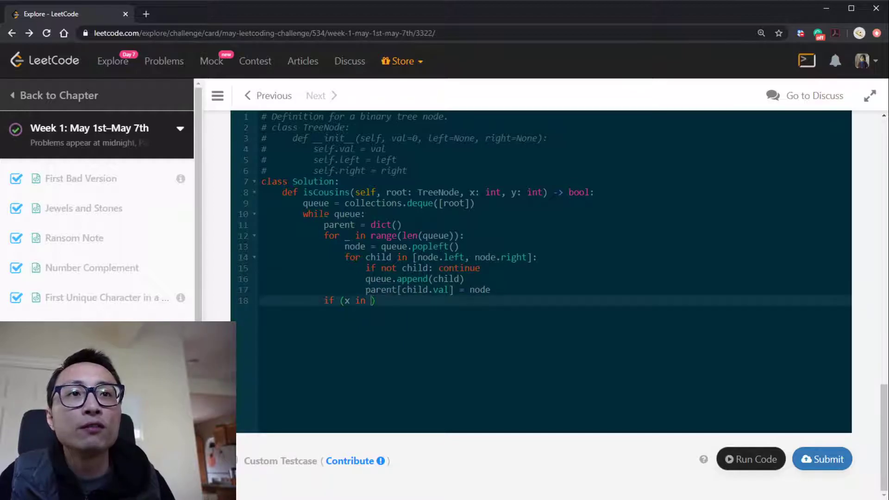
text(parent)
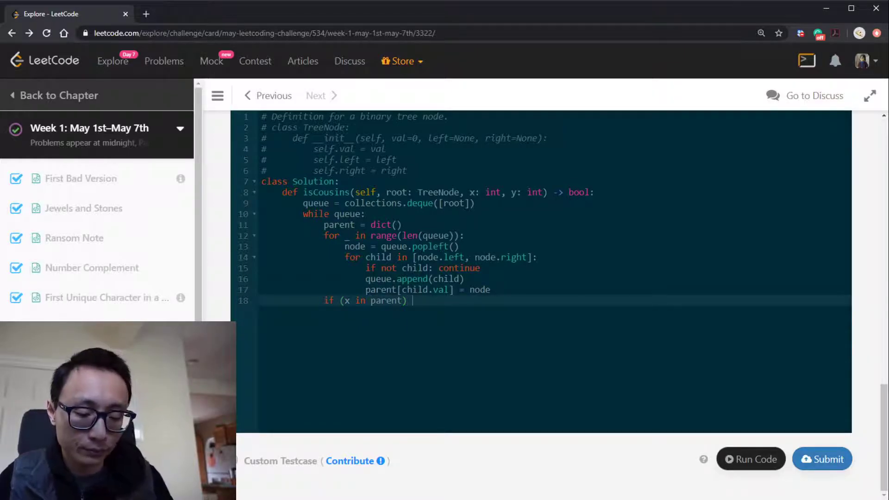
key(Right)
text(^ ()
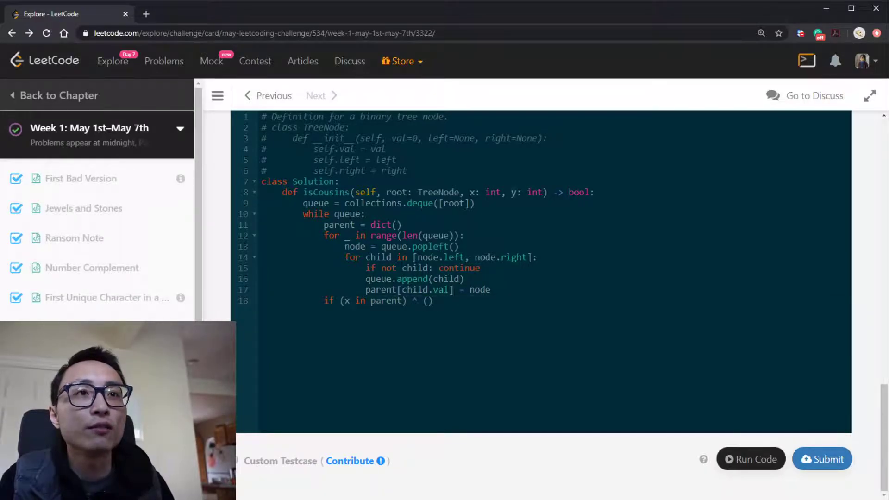
text(y in)
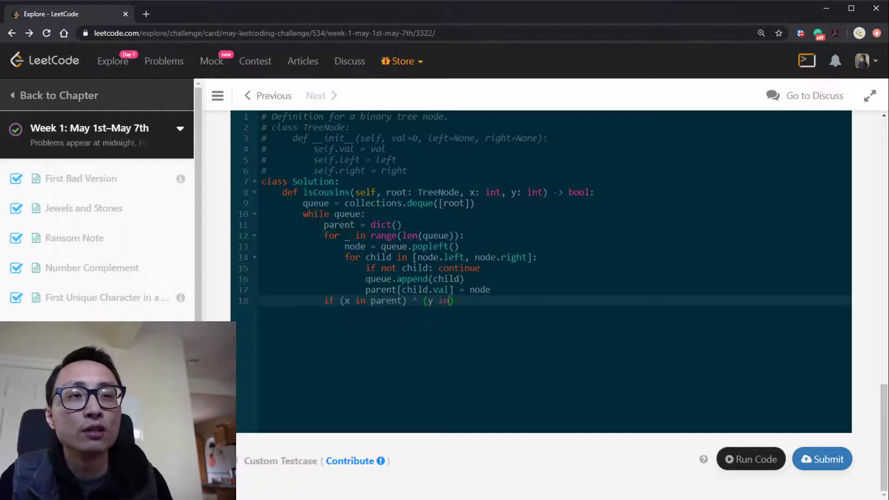
text( parent): )
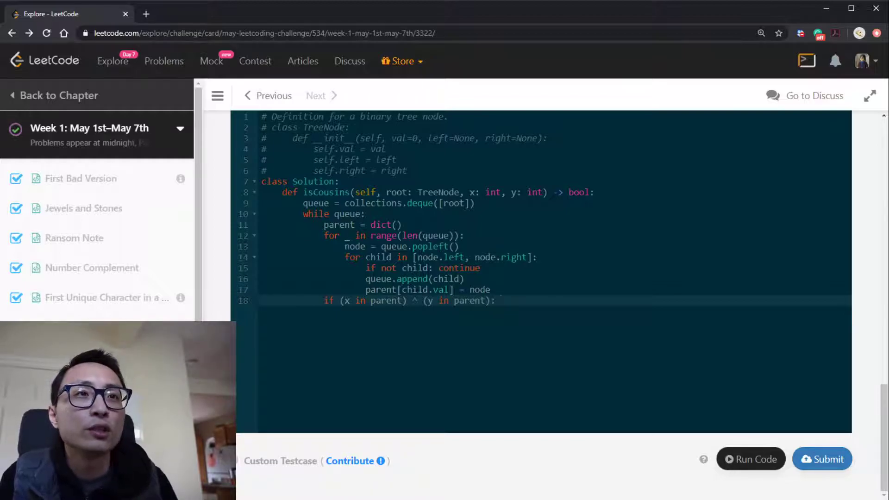
text(return False)
Return False when x and y are both present and share the same parent.
key(Return)
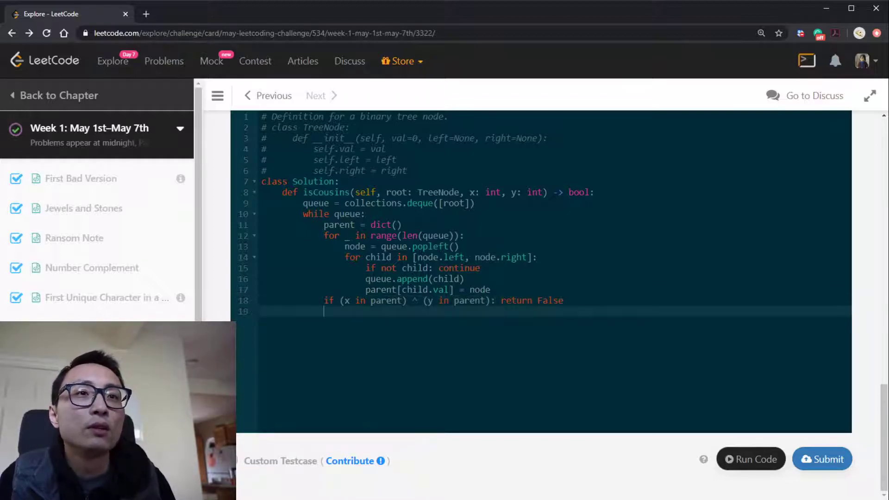
text(if ()
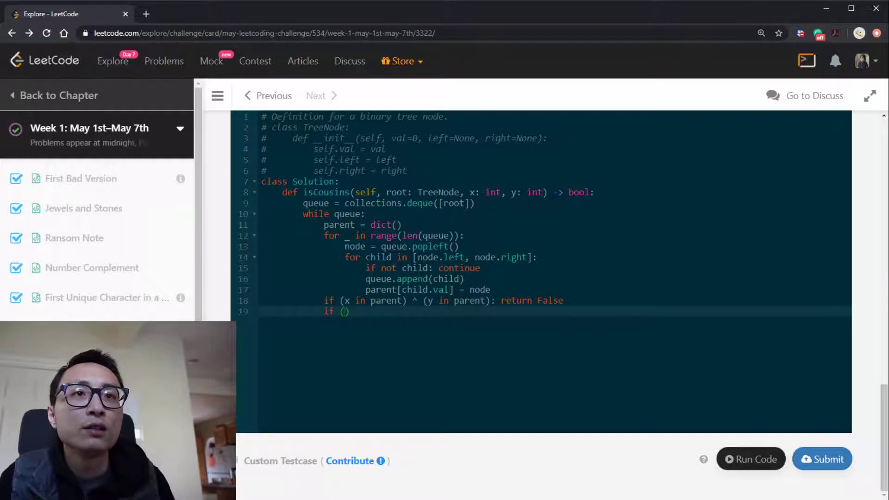
text(x in pare)
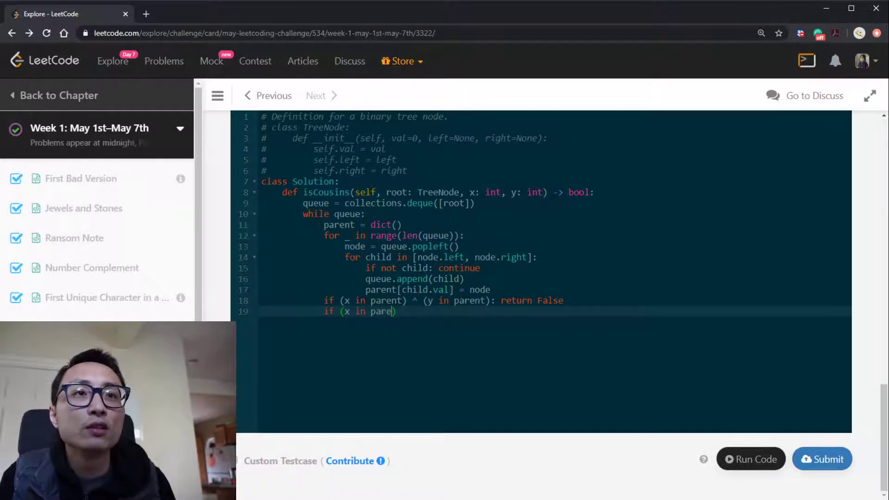
text(nt and y )
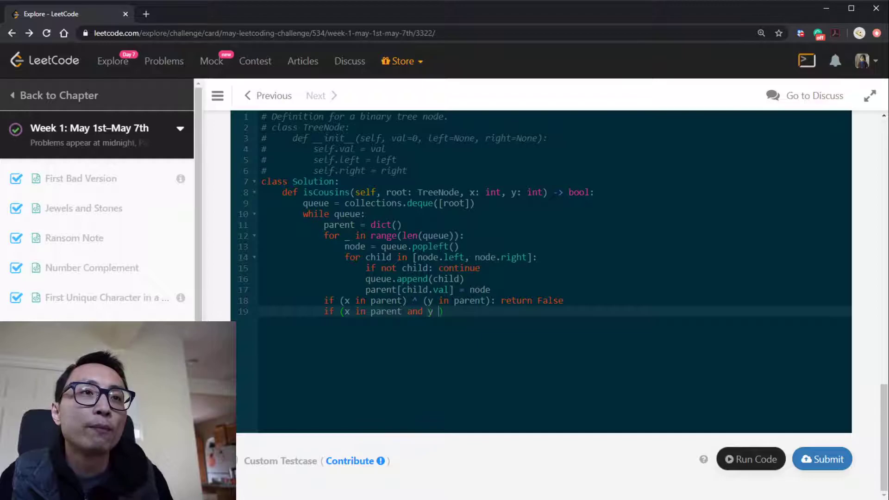
text(in parent) )
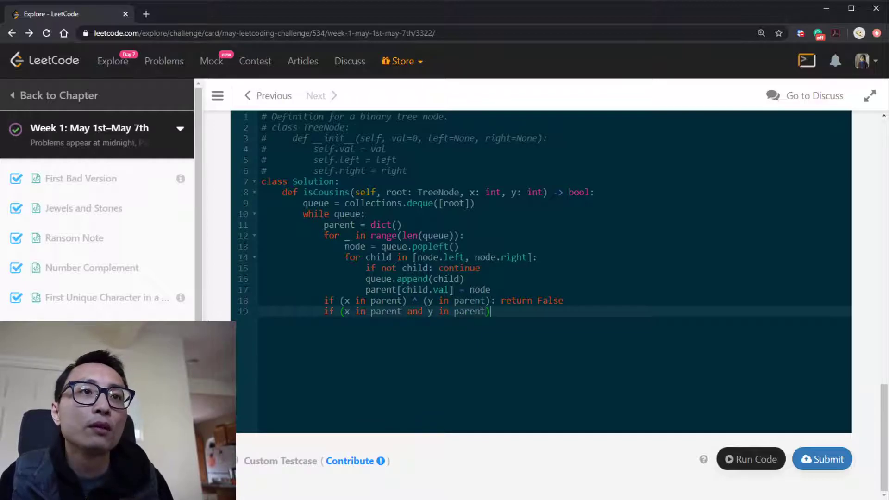
text(and)
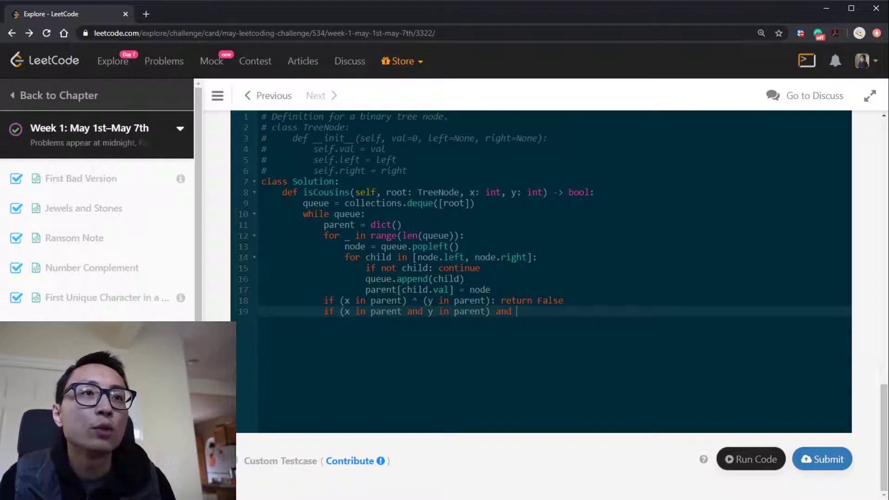
key(BackSpace)
key(BackSpace)
key(BackSpace)
key(BackSpace)
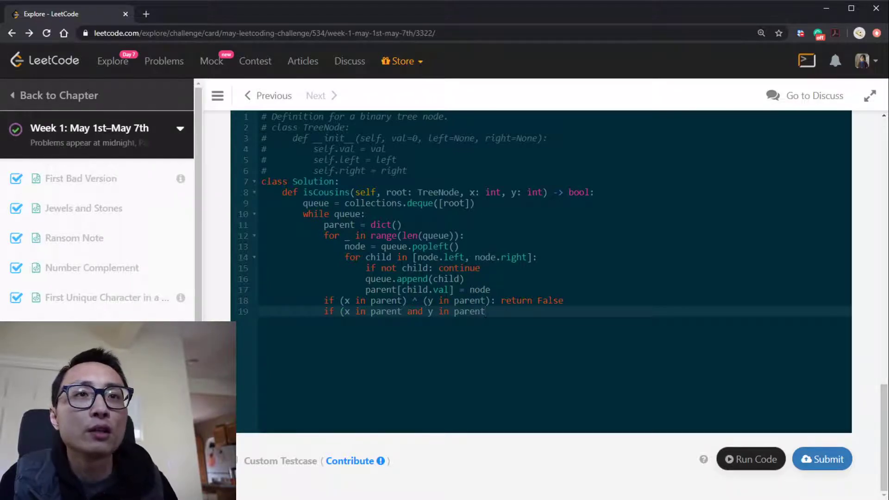
key(BackSpace)
text(:)
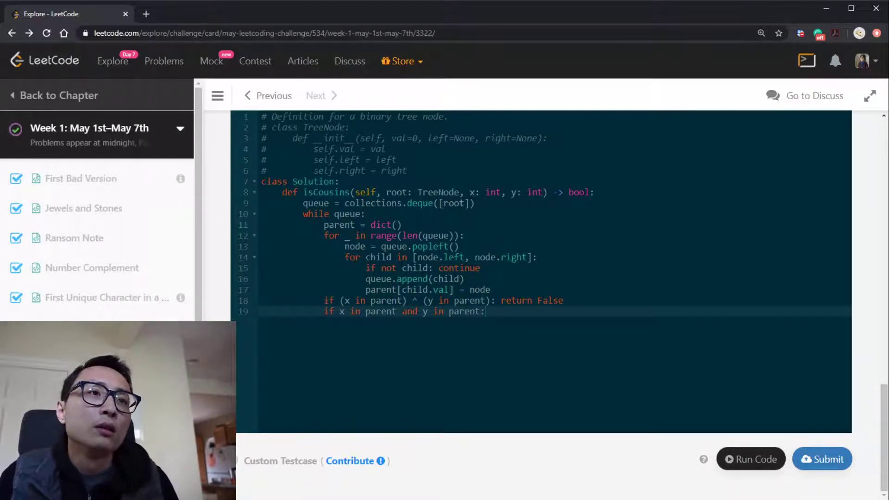
key(Return)
text(if par)
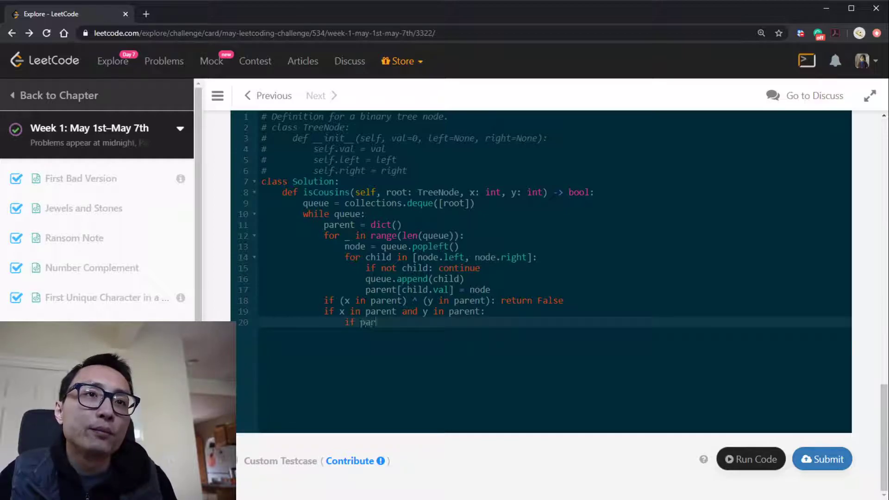
text(ent[x)
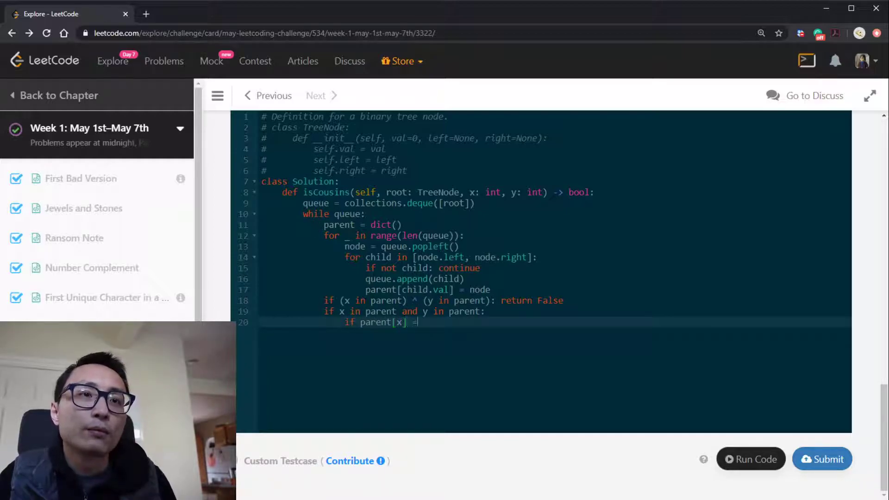
text(= parent[y)
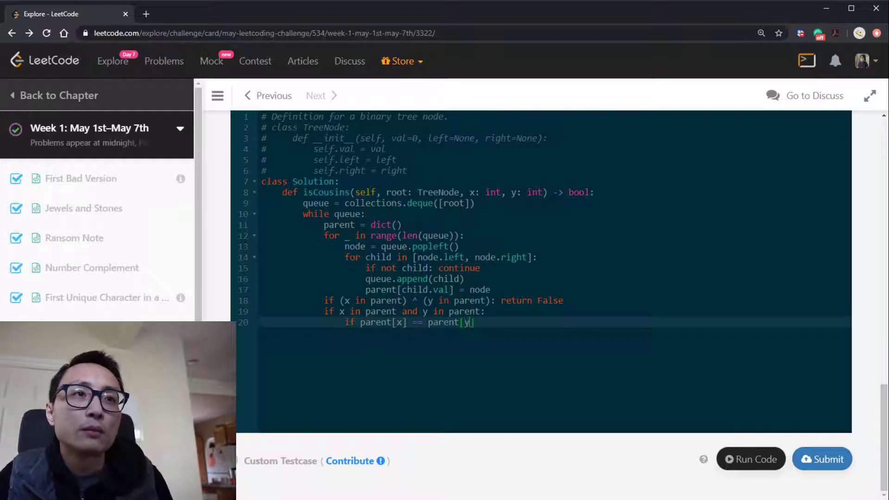
text(] :)
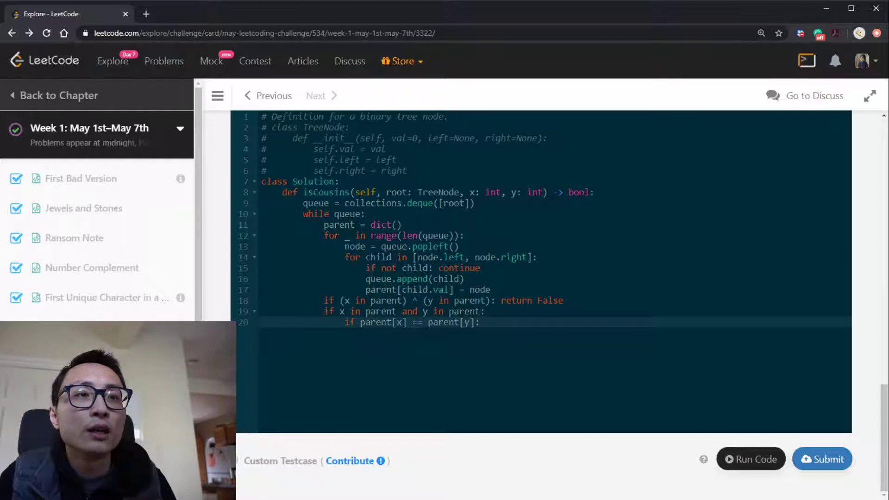
text(return)
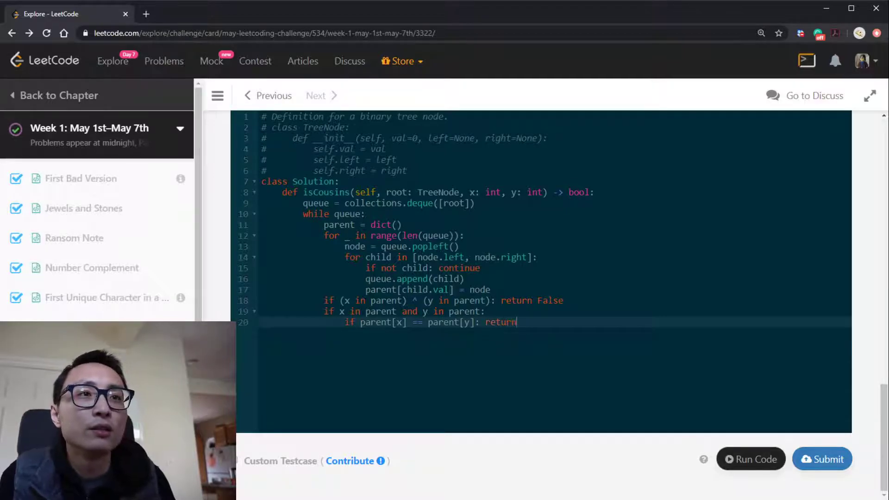
text( False)
Add else: return True for cousins and a final return False after the loop.
key(Return)
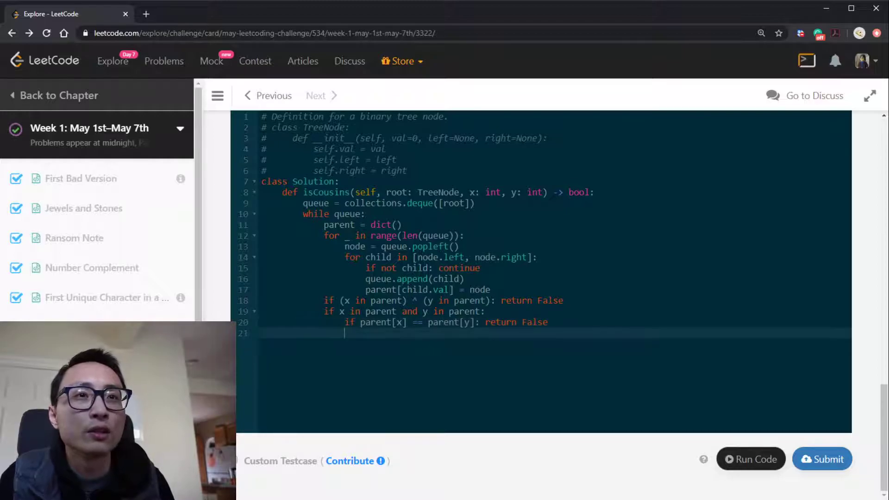
text(le)
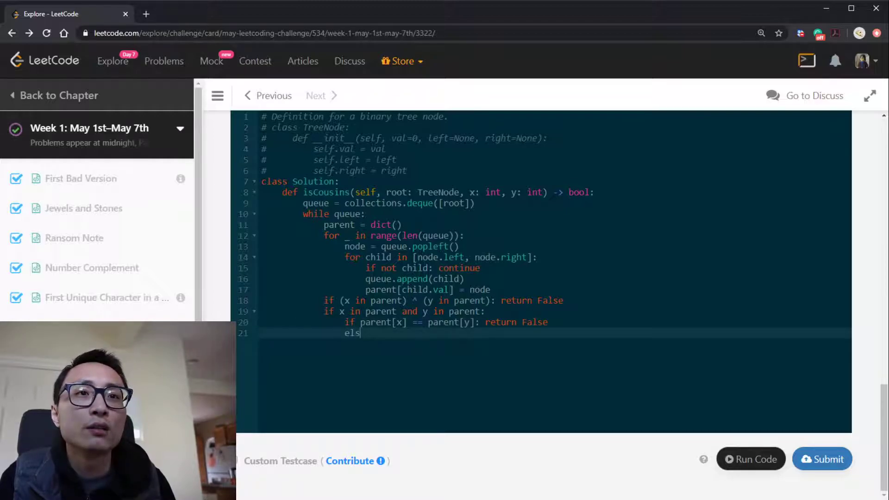
text(e: return T)
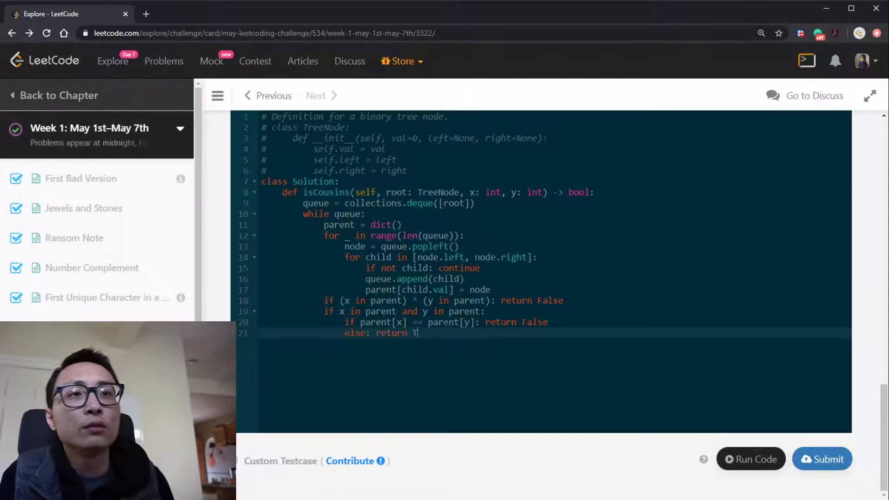
text(rue)
key(Return)
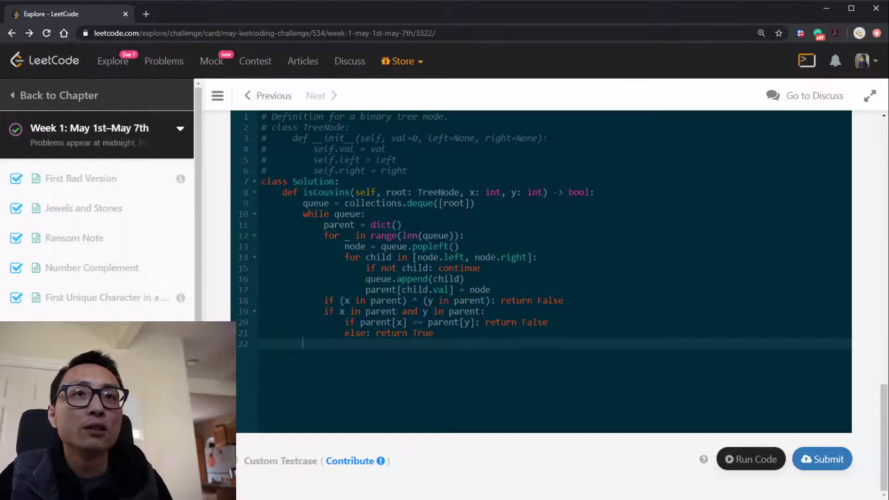
text(return )
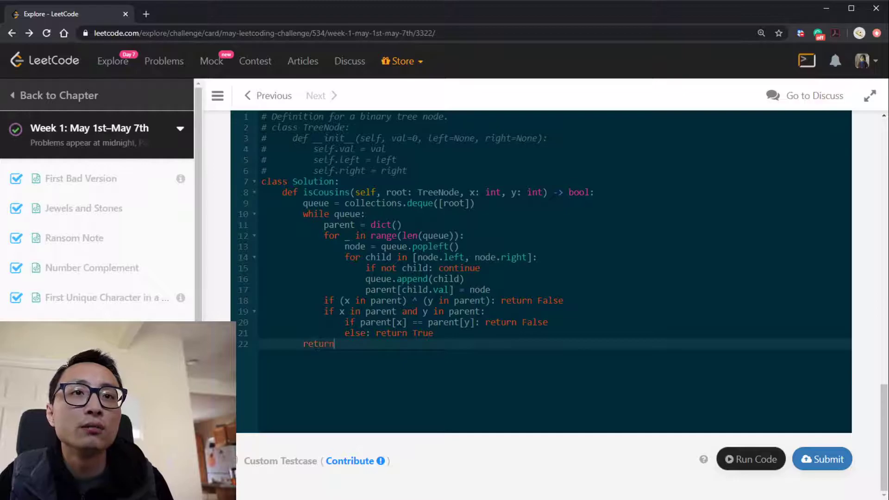
text(False)
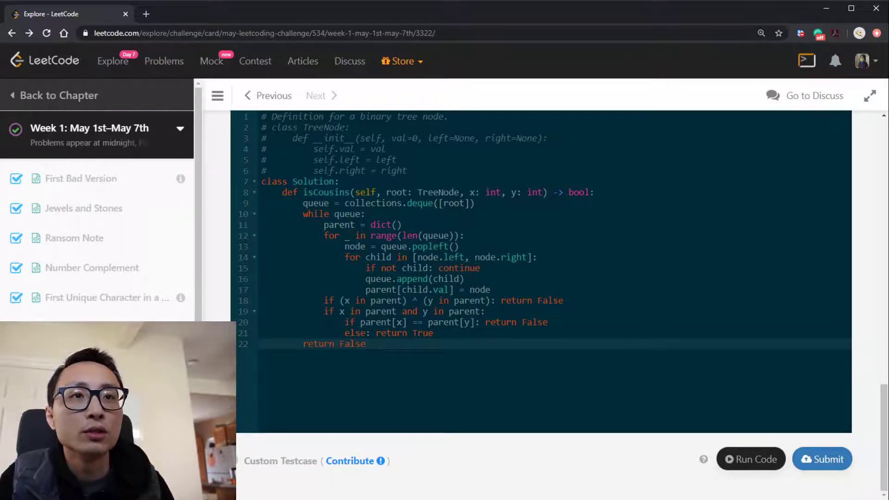
Run the solution on the sample test, then submit it for an Accepted verdict.
click(751, 459)
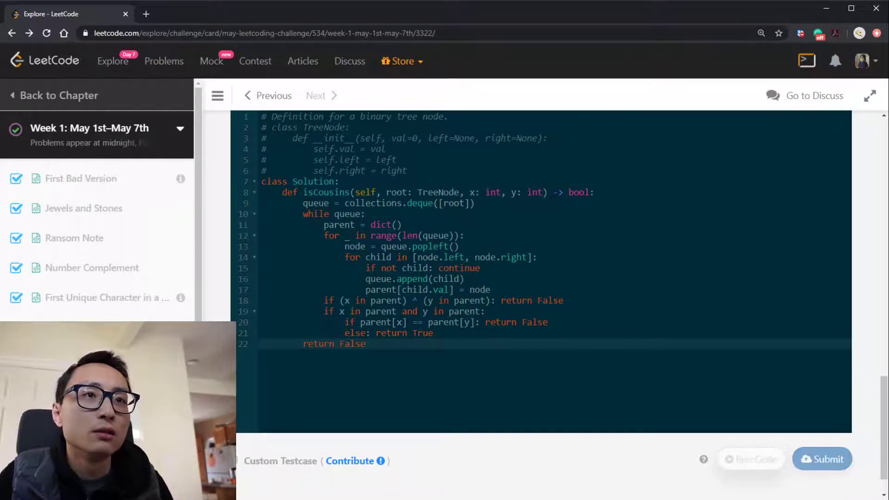
scroll(543, 312, up, 3)
scroll(542, 313, up, 2)
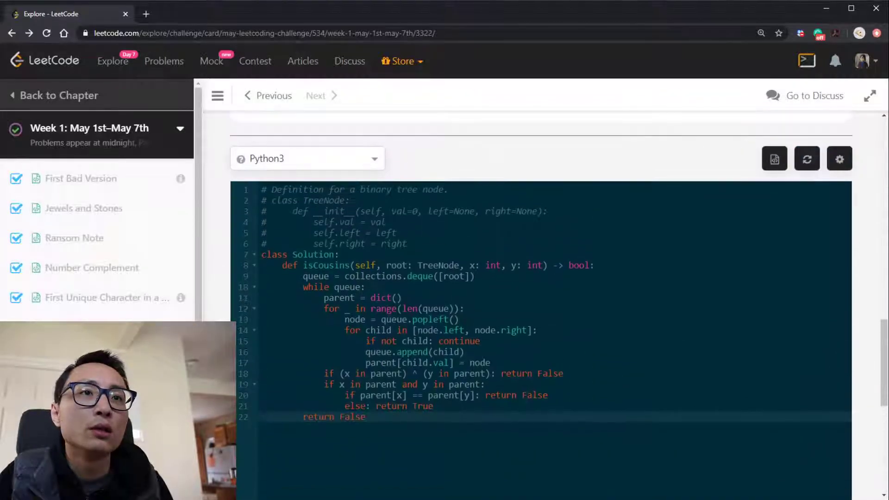
scroll(542, 312, down, 3)
click(824, 440)
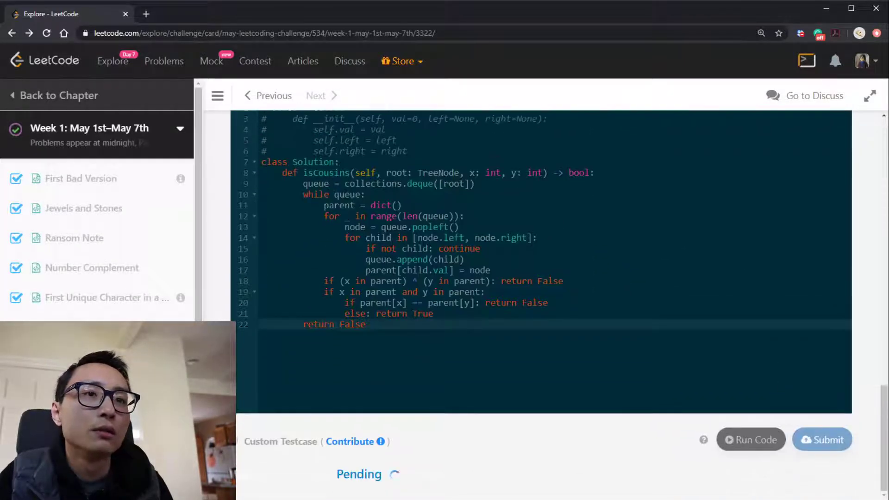
scroll(542, 313, up, 4)
scroll(541, 312, down, 2)
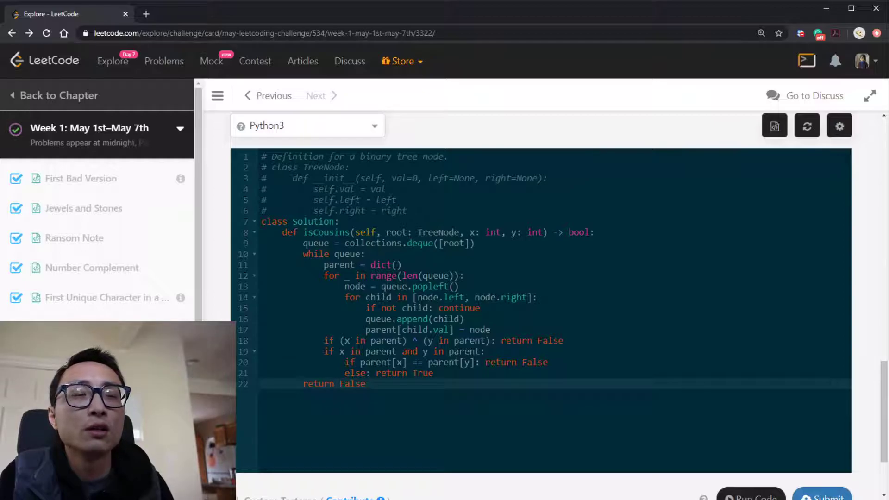
scroll(542, 312, down, 1)
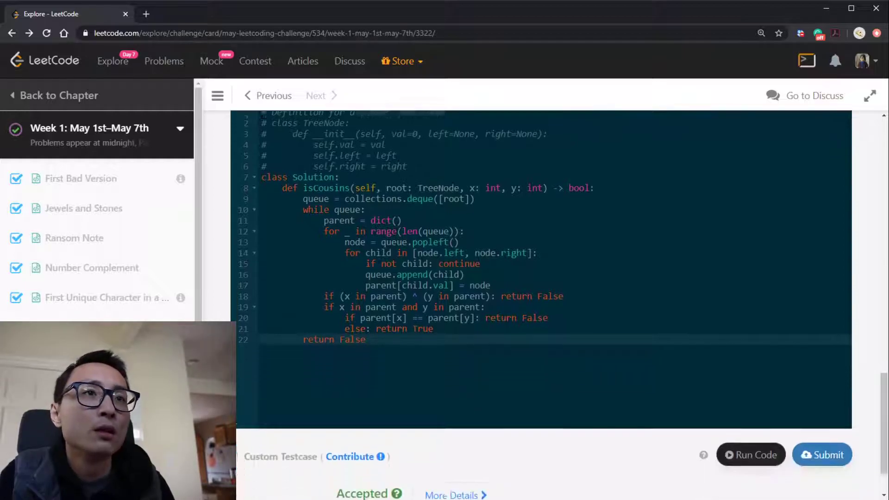
click(348, 200)
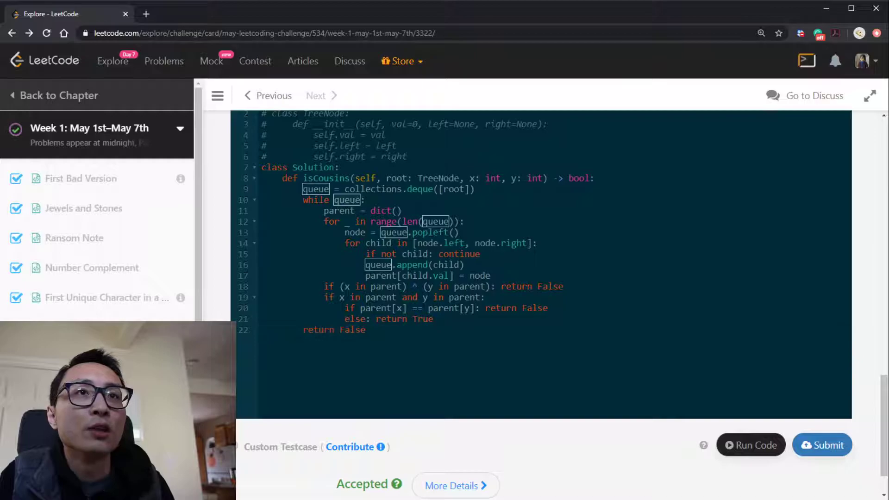
click(339, 211)
key(Up)
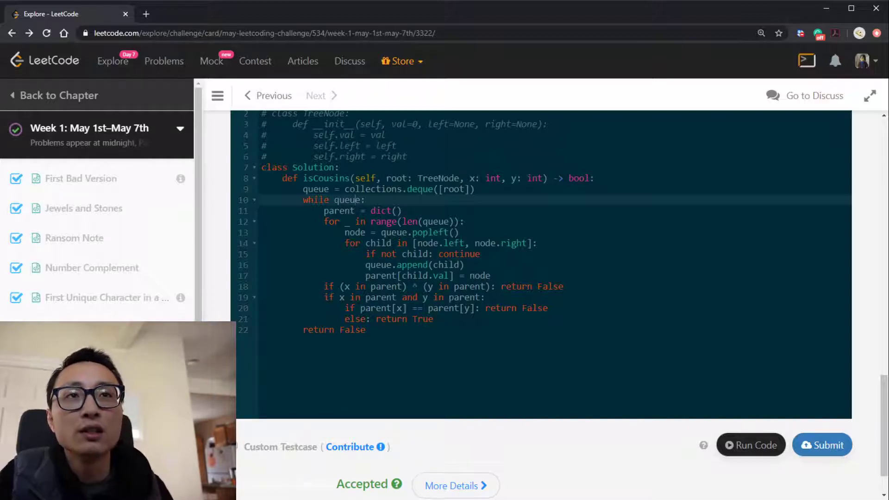
key(Left)
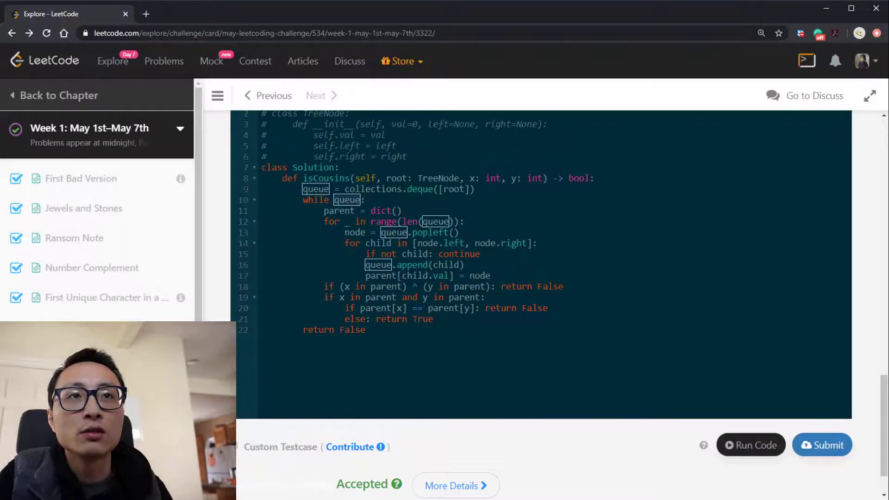
click(344, 200)
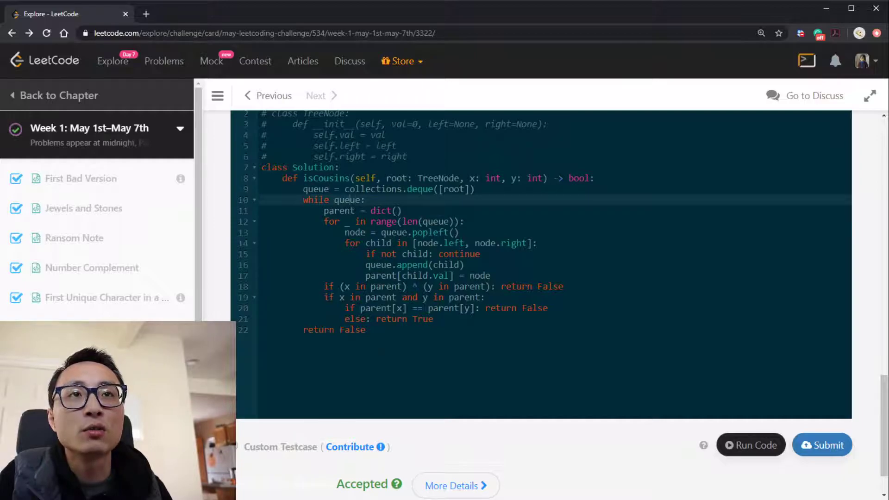
key(Down)
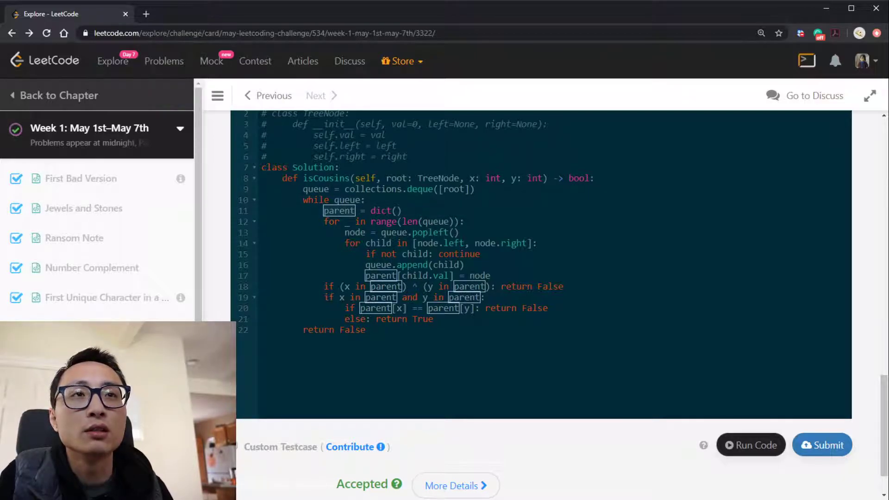
key(Down)
key(Down)
key(End)
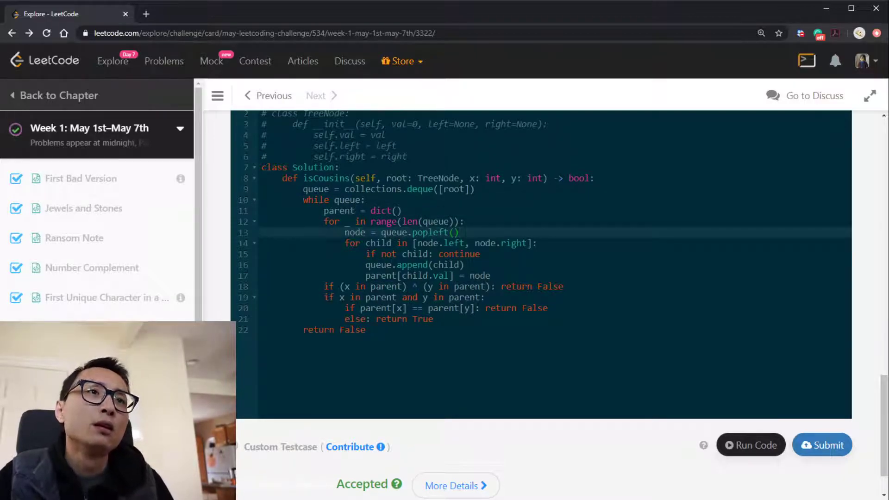
scroll(543, 278, down, 1)
scroll(542, 306, up, 1)
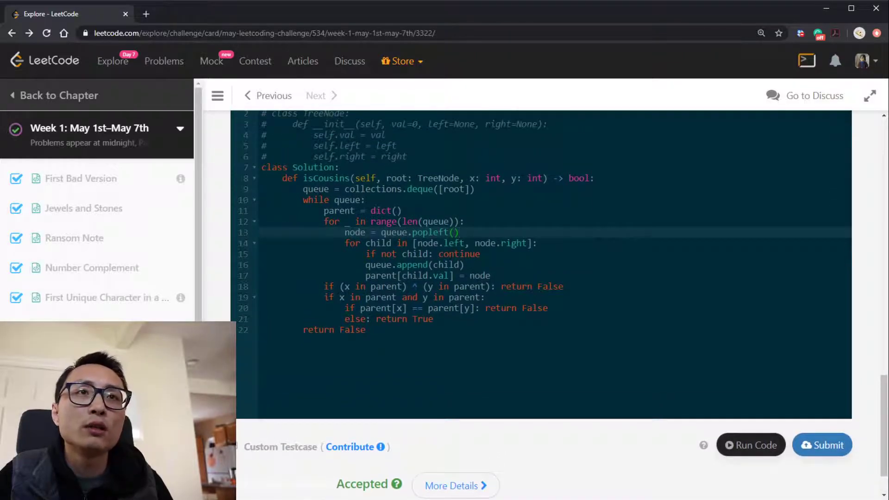